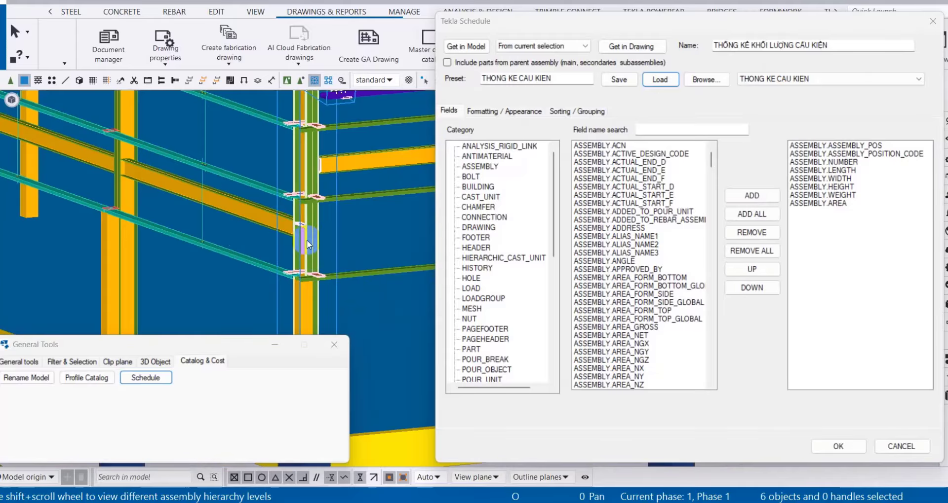
- Add the remaining column to the selected frame assemblies and show only the selected assemblies in the model view
{"action": "left_click", "coordinate": [306, 239], "text": "ctrl"}
{"action": "right_click", "coordinate": [306, 239]}
{"action": "left_click", "coordinate": [336, 352]}
{"action": "scroll", "coordinate": [292, 228], "scroll_direction": "down", "scroll_amount": 5}
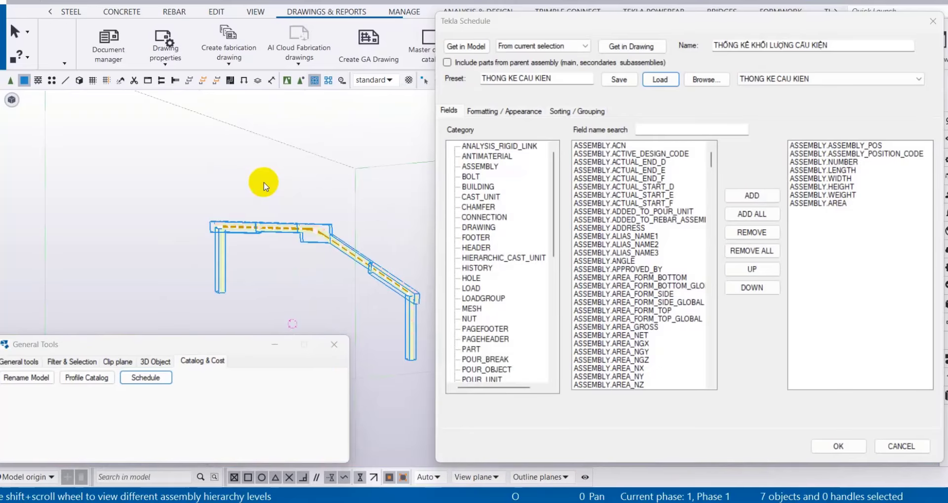
- Generate the THỐNG KÊ KHỐI LƯỢNG CẤU KIỆN schedule from the current model selection, keeping the isolated frame in view beside it
{"action": "left_click", "coordinate": [467, 47]}
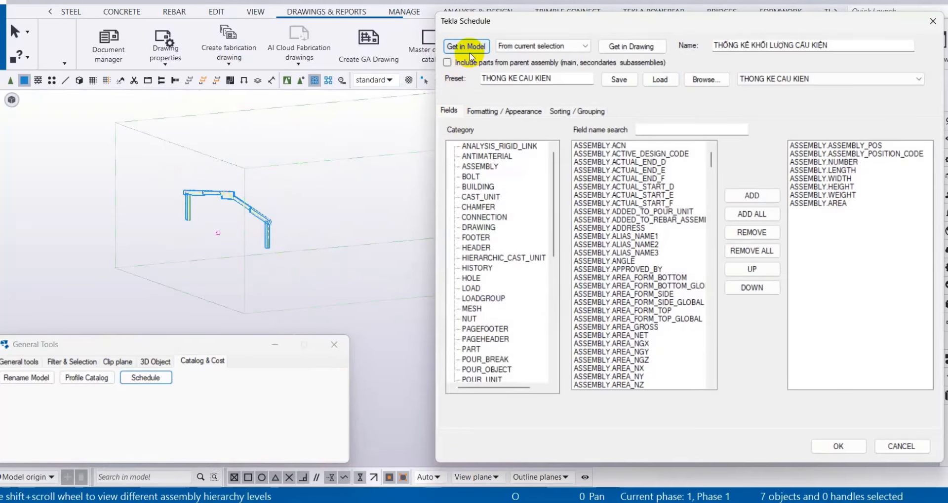
{"action": "left_click", "coordinate": [845, 446]}
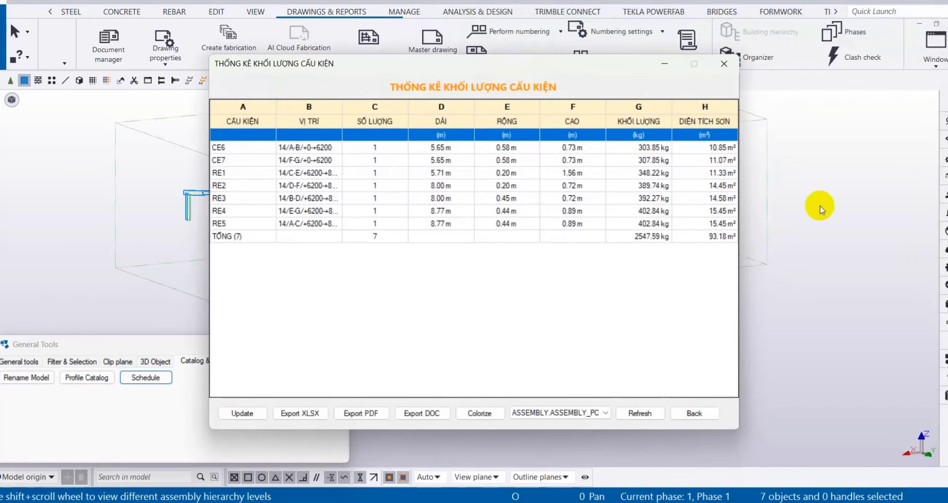
{"action": "left_click_drag", "start_coordinate": [245, 85], "coordinate": [432, 88]}
- Step through the schedule rows from CE6 to RE5 to locate each listed assembly in the model
{"action": "left_click", "coordinate": [414, 165]}
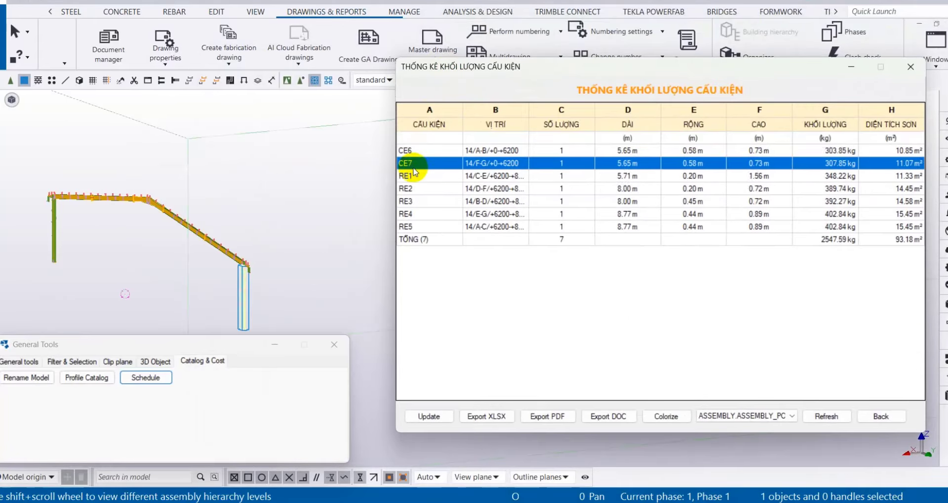
{"action": "key", "text": "Down"}
{"action": "key", "text": "Down"}
{"action": "key", "text": "Down"}
{"action": "key", "text": "Down"}
{"action": "key", "text": "Down"}
{"action": "key", "text": "Down"}
{"action": "key", "text": "Up"}
{"action": "key", "text": "Up"}
{"action": "key", "text": "Up"}
{"action": "key", "text": "Up"}
{"action": "key", "text": "Up"}
{"action": "key", "text": "Up"}
{"action": "key", "text": "Up"}
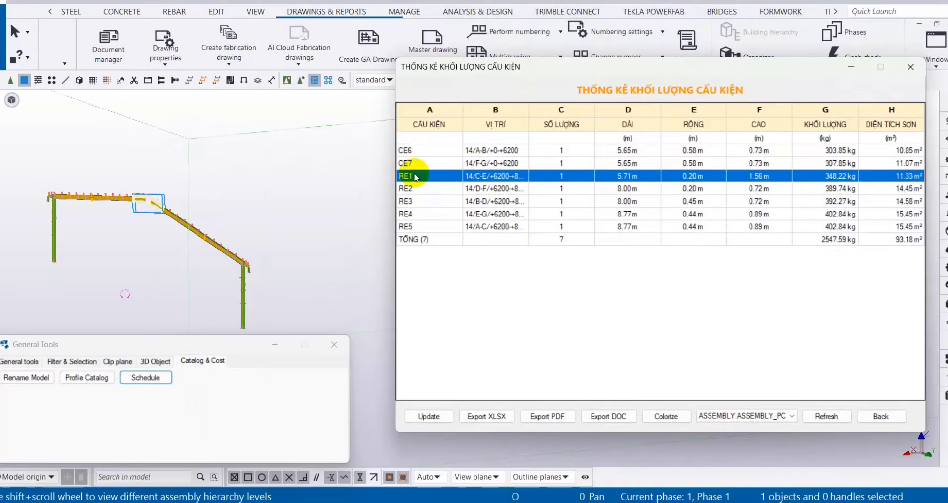
{"action": "key", "text": "Down"}
{"action": "key", "text": "Down"}
{"action": "key", "text": "Down"}
{"action": "key", "text": "Down"}
{"action": "key", "text": "Down"}
{"action": "key", "text": "Down"}
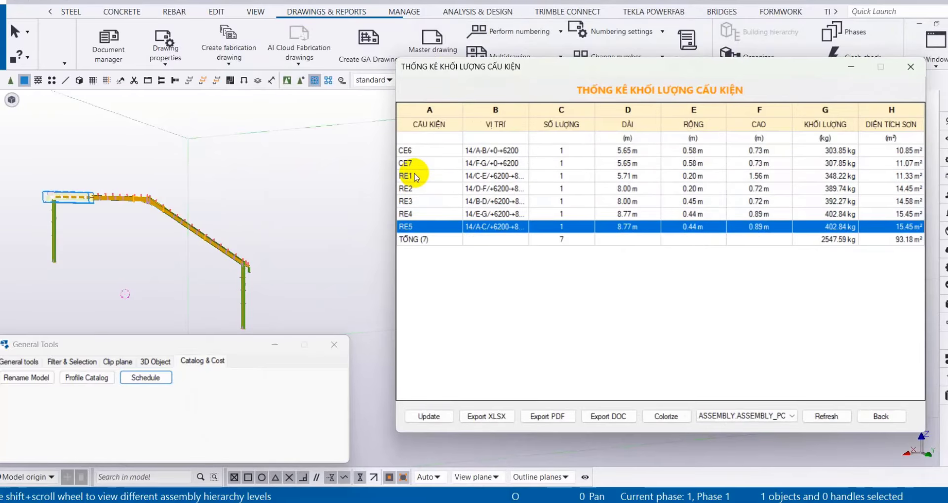
{"action": "left_click", "coordinate": [416, 178]}
{"action": "left_click", "coordinate": [420, 227]}
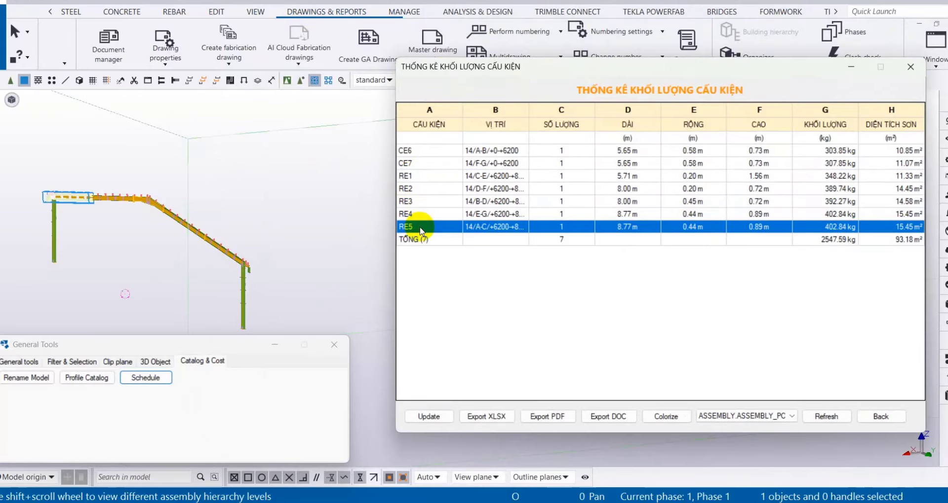
- Update the schedule for only column CE7 and rafter RE4, and check both rows against the model
{"action": "left_click", "coordinate": [235, 292]}
{"action": "left_click", "coordinate": [428, 416]}
{"action": "left_click", "coordinate": [438, 150]}
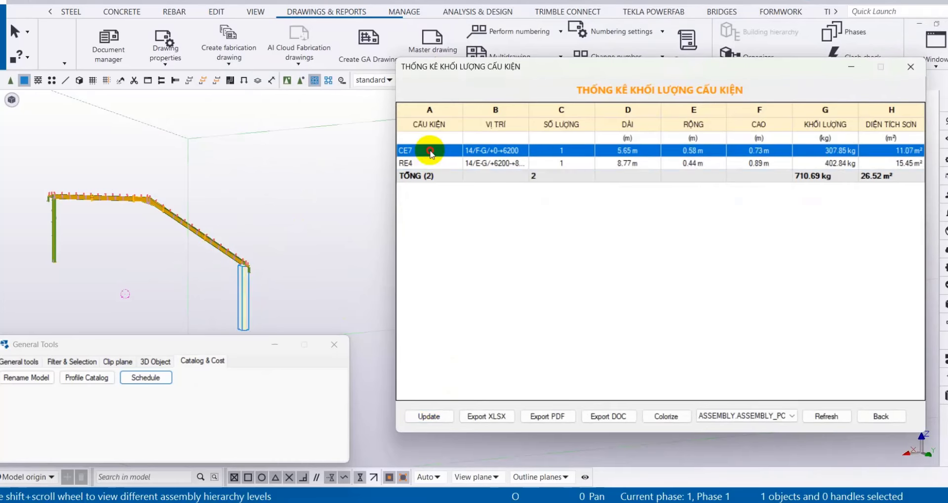
{"action": "left_click", "coordinate": [435, 163]}
- Select the whole isolated frame in the model and update the schedule from it
{"action": "left_click", "coordinate": [308, 144]}
{"action": "left_click_drag", "start_coordinate": [309, 145], "coordinate": [148, 257]}
{"action": "left_click", "coordinate": [428, 416]}
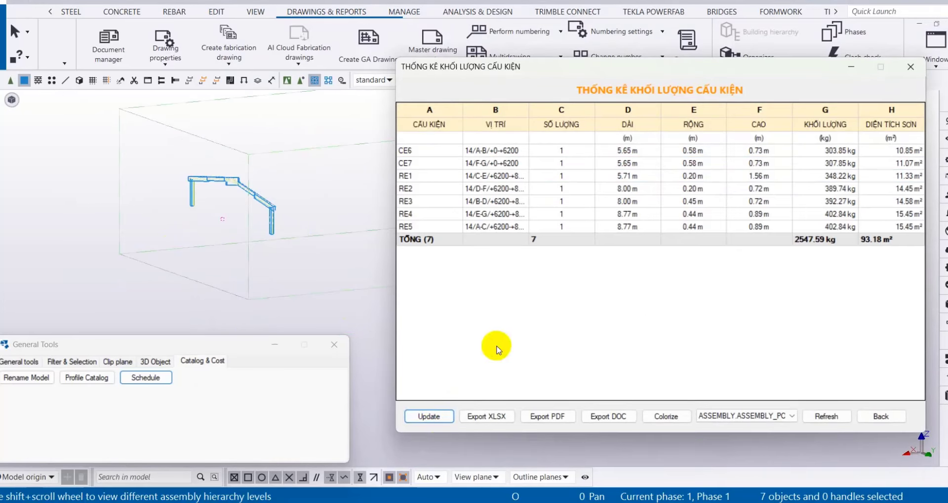
- Review the formatting settings of the KHỐI LƯỢNG and DIỆN TÍCH SƠN fields and preview the schedule again
{"action": "left_click", "coordinate": [875, 417]}
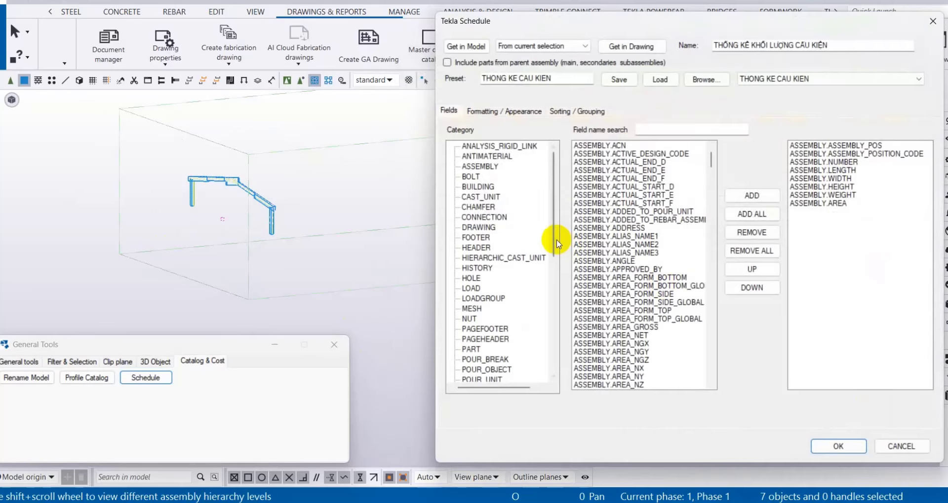
{"action": "left_click", "coordinate": [504, 112]}
{"action": "left_click", "coordinate": [479, 194]}
{"action": "left_click", "coordinate": [486, 203]}
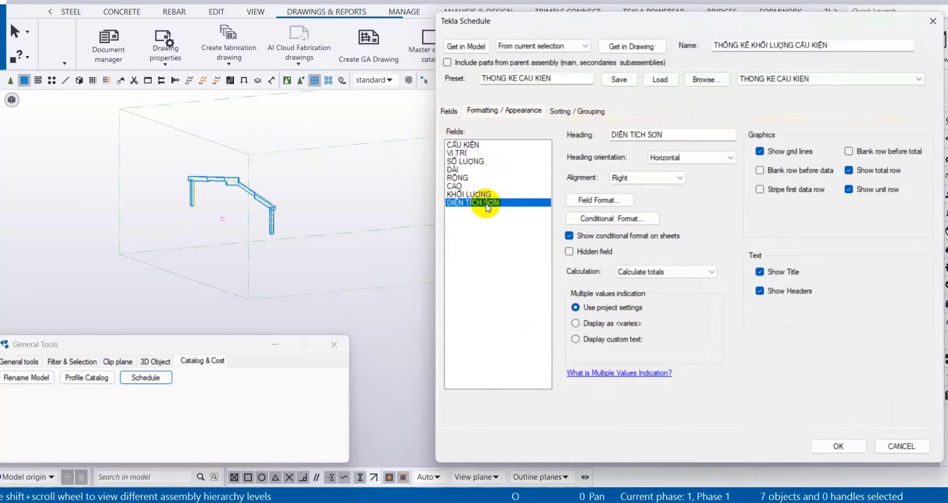
{"action": "left_click", "coordinate": [838, 447]}
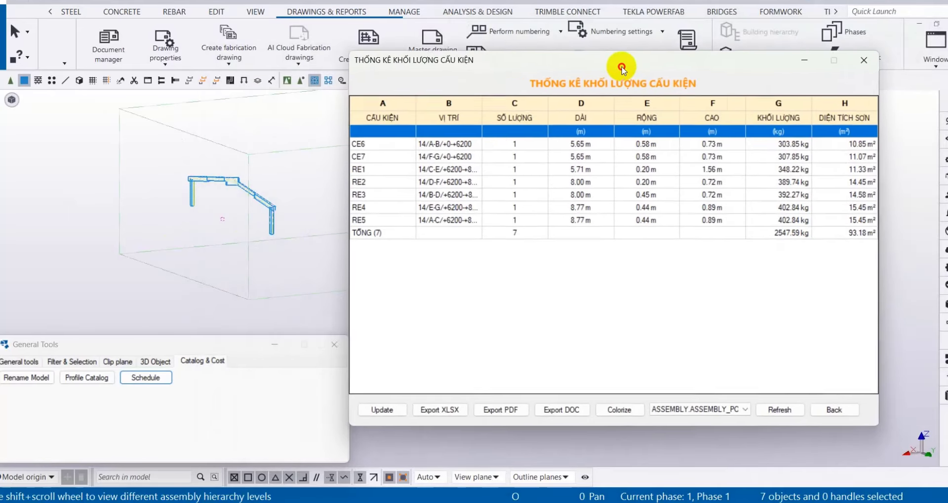
{"action": "left_click", "coordinate": [845, 421]}
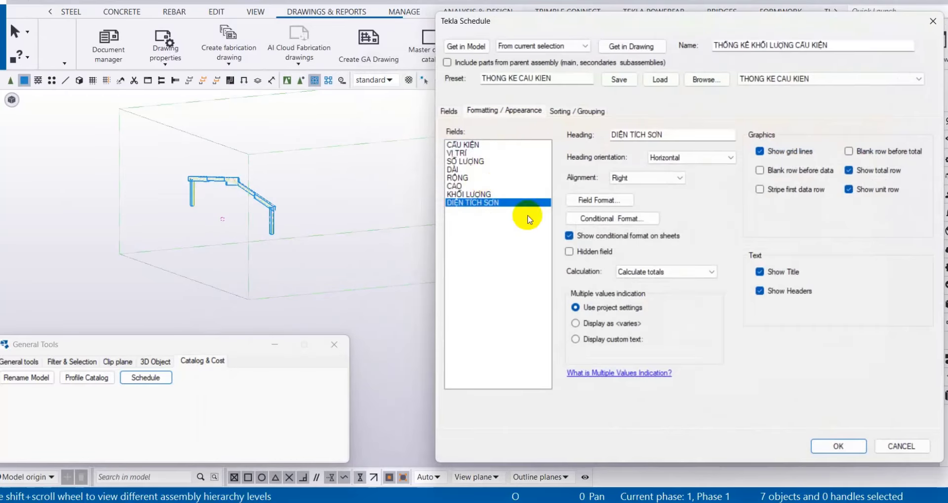
- Apply the +filter_peb_column filter to the 3d view and redraw it to show all columns of the building
{"action": "left_click", "coordinate": [147, 80]}
{"action": "left_click", "coordinate": [11, 100]}
{"action": "left_click", "coordinate": [73, 120]}
{"action": "scroll", "coordinate": [60, 271], "scroll_direction": "up", "scroll_amount": 2}
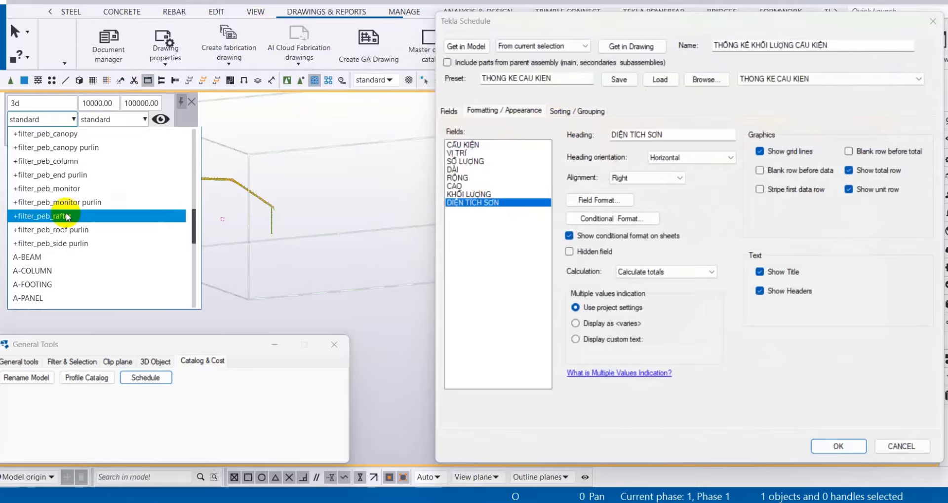
{"action": "left_click", "coordinate": [74, 162]}
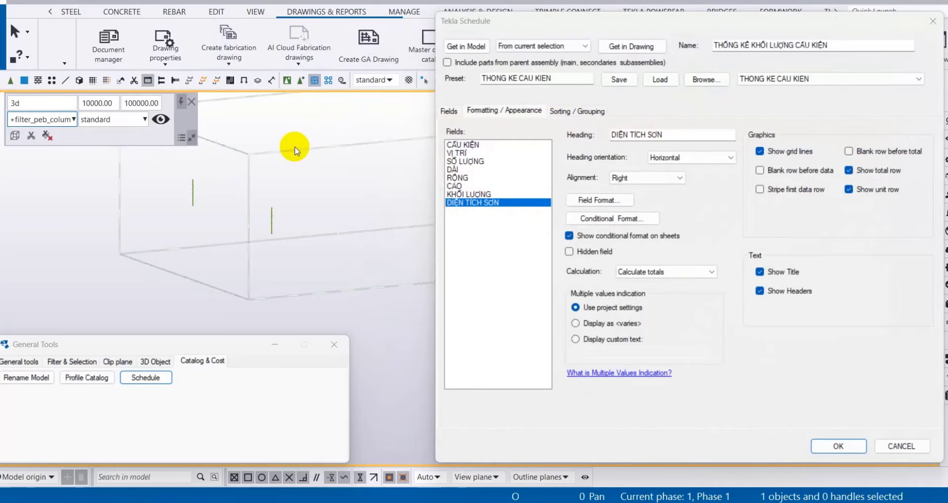
{"action": "left_click", "coordinate": [253, 11]}
{"action": "scroll", "coordinate": [307, 152], "scroll_direction": "down", "scroll_amount": 3}
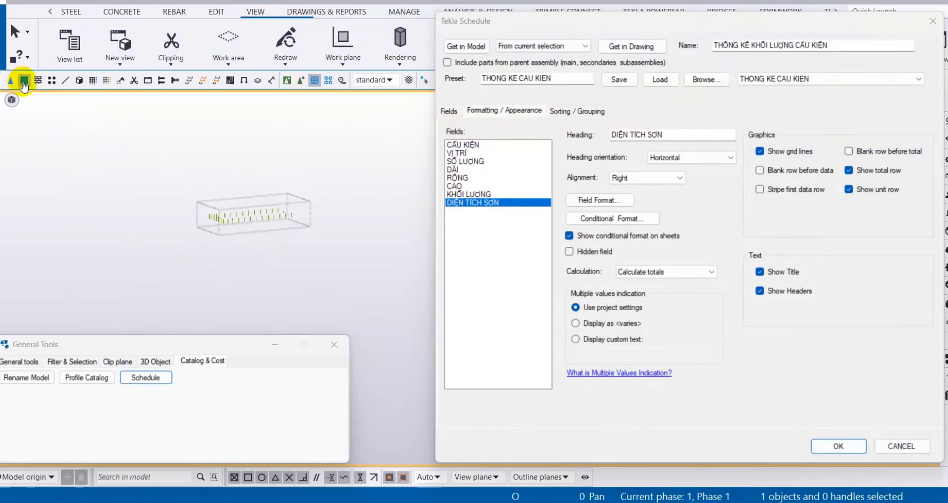
- Load the THONG KE PART LIST preset into the schedule setup
{"action": "left_click", "coordinate": [839, 79]}
{"action": "left_click", "coordinate": [780, 102]}
{"action": "left_click", "coordinate": [660, 80]}
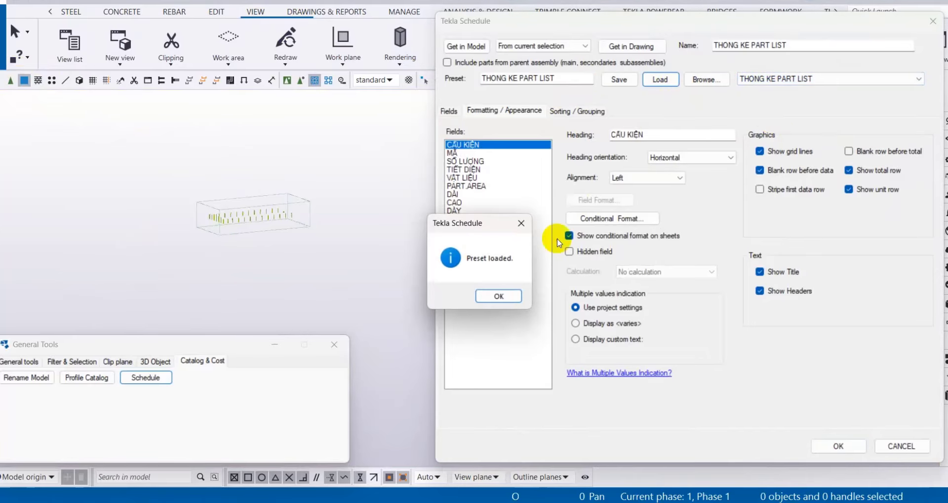
{"action": "left_click", "coordinate": [498, 296]}
- Select the parts of the two end columns in the model and generate the THONG KE PART LIST schedule from them
{"action": "scroll", "coordinate": [268, 106], "scroll_direction": "up", "scroll_amount": 5}
{"action": "left_click_drag", "start_coordinate": [274, 162], "coordinate": [206, 242]}
{"action": "left_click", "coordinate": [456, 46]}
{"action": "left_click", "coordinate": [508, 354]}
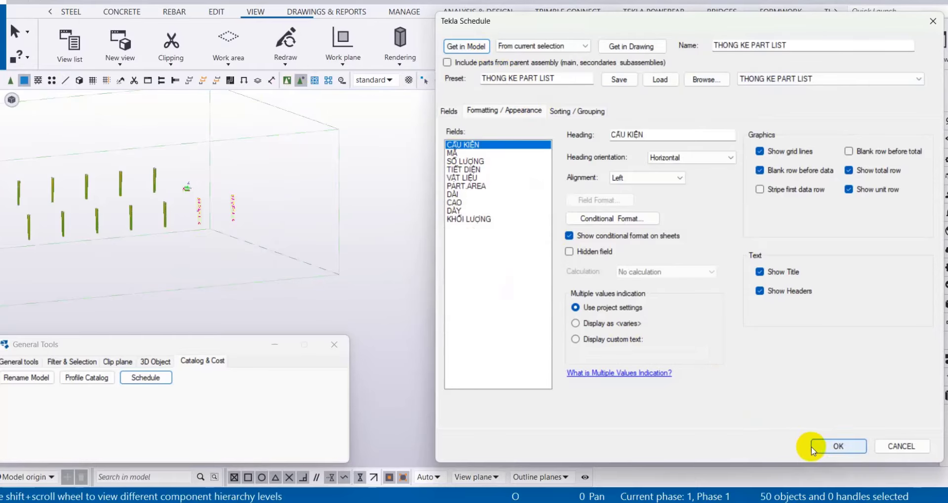
{"action": "left_click", "coordinate": [838, 446]}
{"action": "left_click_drag", "start_coordinate": [387, 58], "coordinate": [501, 45]}
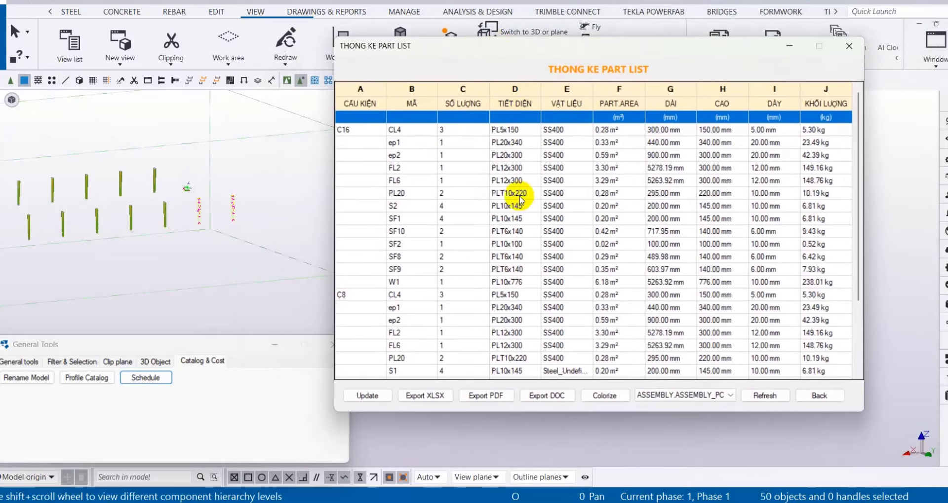
{"action": "scroll", "coordinate": [519, 208], "scroll_direction": "down", "scroll_amount": 3}
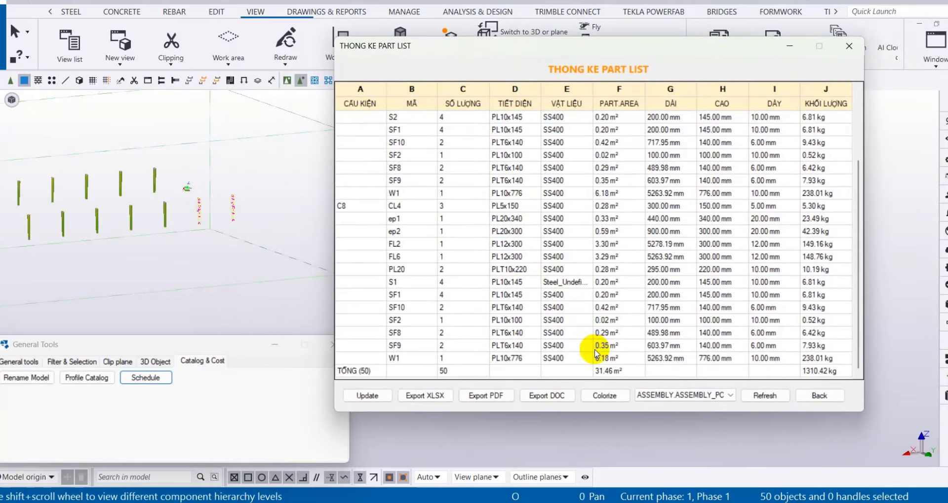
- Rename the PART.AREA column heading to DIỆN TÍCH and regenerate the part list
{"action": "left_click", "coordinate": [819, 396]}
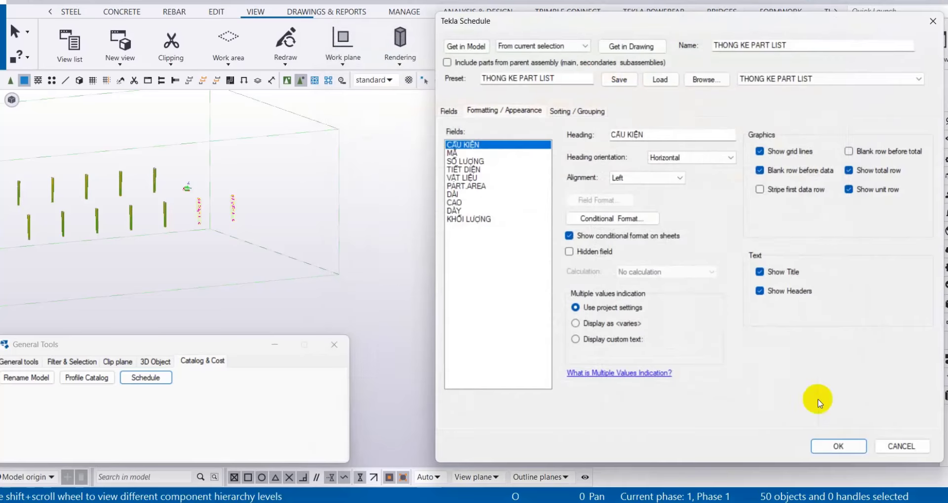
{"action": "left_click", "coordinate": [496, 186]}
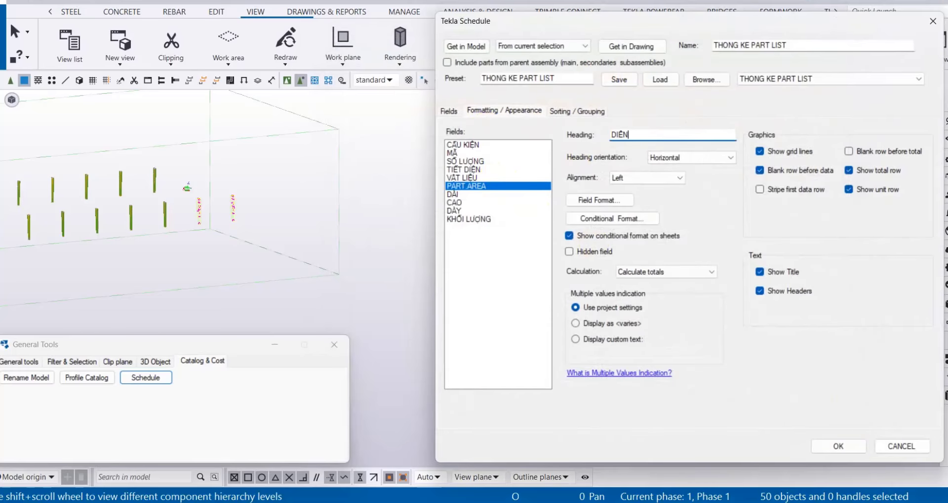
{"action": "left_click", "coordinate": [486, 186]}
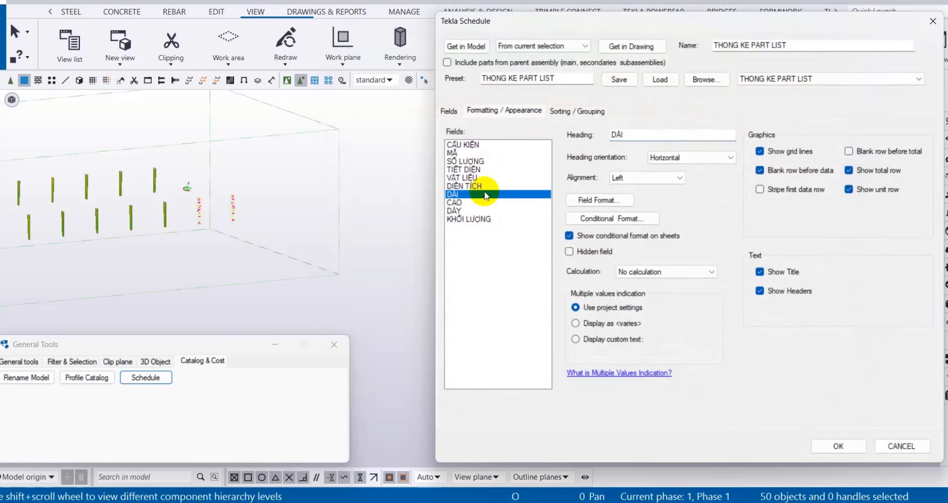
{"action": "left_click", "coordinate": [838, 446]}
{"action": "left_click_drag", "start_coordinate": [483, 65], "coordinate": [591, 63]}
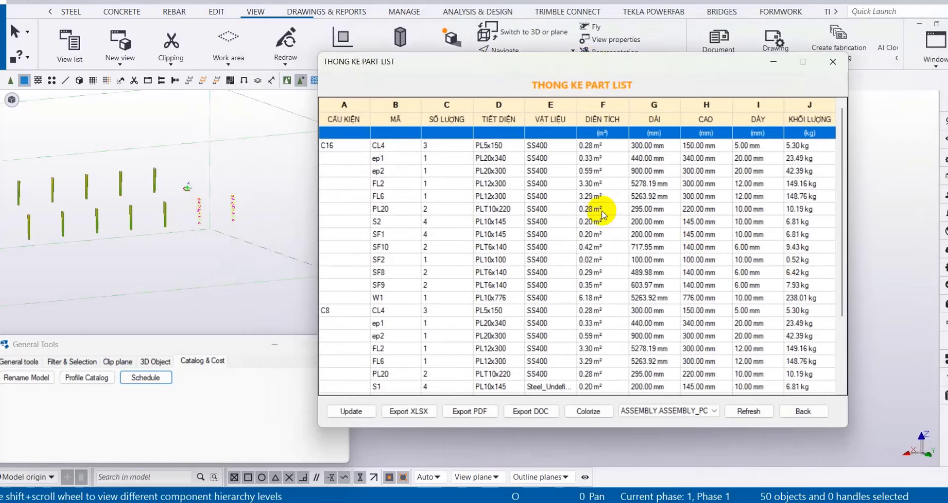
- Look through the regenerated part list and locate the CL4 parts of assembly C8 in the model
{"action": "scroll", "coordinate": [597, 227], "scroll_direction": "down", "scroll_amount": 3}
{"action": "scroll", "coordinate": [596, 271], "scroll_direction": "up", "scroll_amount": 3}
{"action": "left_click", "coordinate": [338, 312]}
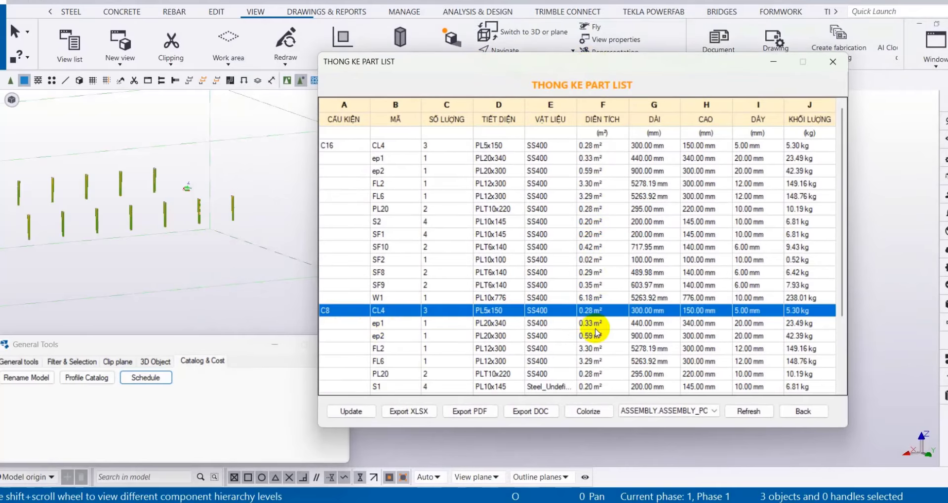
- Try a footer with title, count, and totals on the ASSEMBLY.ASSEMBLY_POS groups, and widen the CẤU KIỆN column of the regenerated part list
{"action": "left_click", "coordinate": [798, 412]}
{"action": "left_click", "coordinate": [558, 109]}
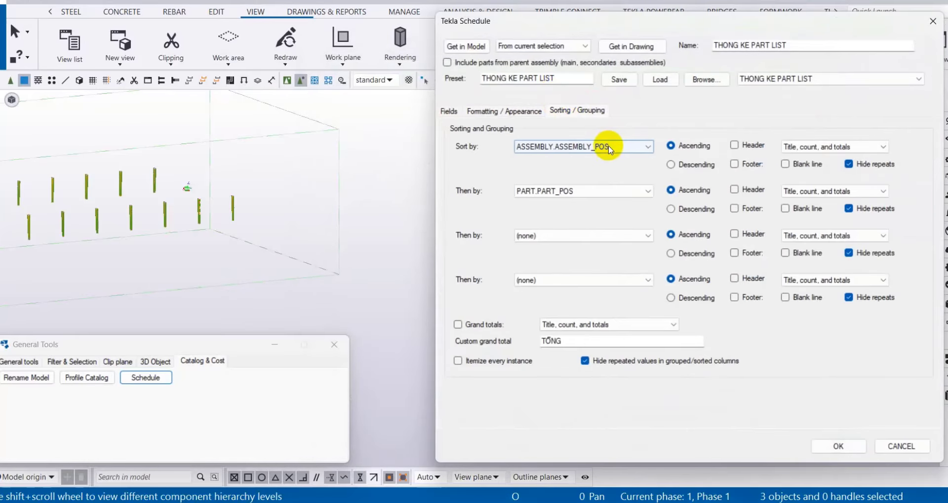
{"action": "left_click", "coordinate": [839, 446]}
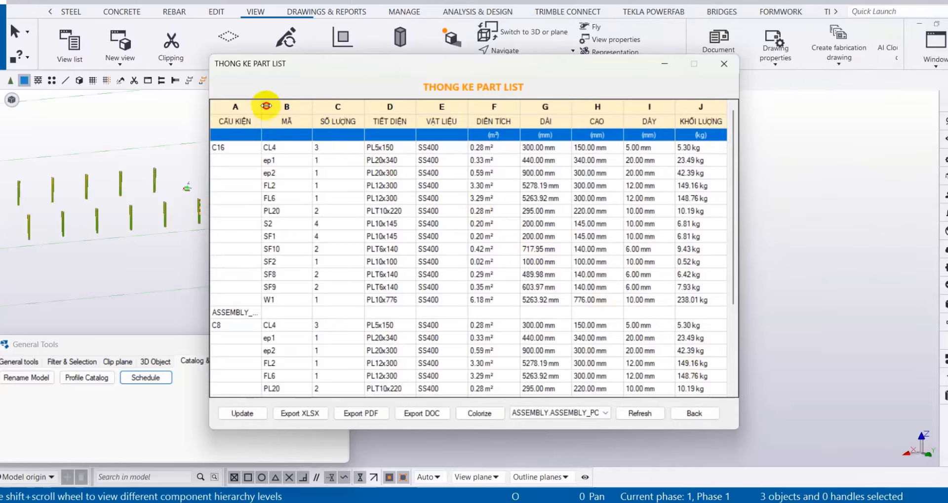
{"action": "left_click_drag", "start_coordinate": [261, 106], "coordinate": [337, 107]}
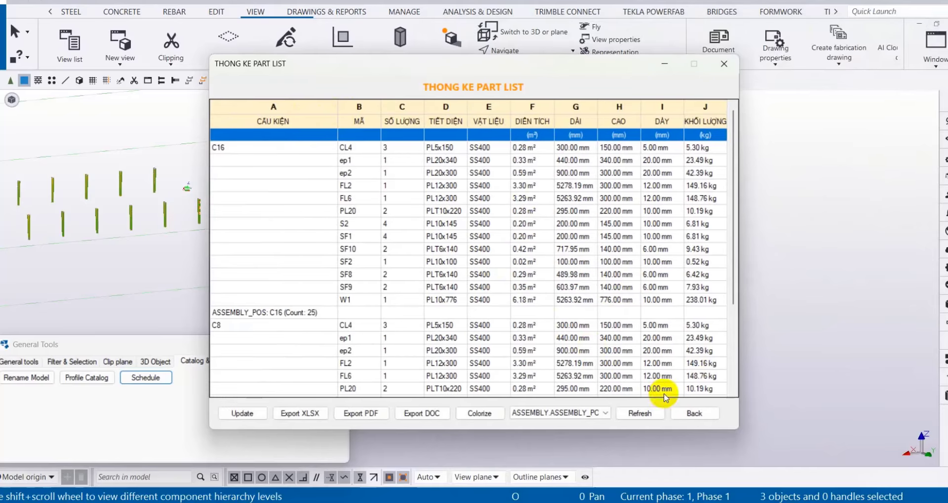
- Replace the ASSEMBLY.ASSEMBLY_POS group footer with a blank line between groups, regenerate the part list and uncover the model view
{"action": "left_click", "coordinate": [693, 413]}
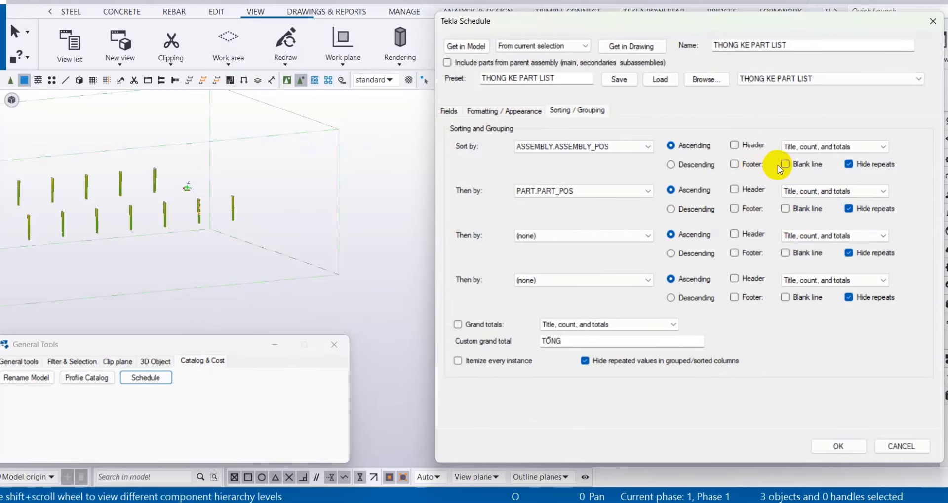
{"action": "left_click", "coordinate": [838, 445]}
{"action": "scroll", "coordinate": [608, 275], "scroll_direction": "down", "scroll_amount": 3}
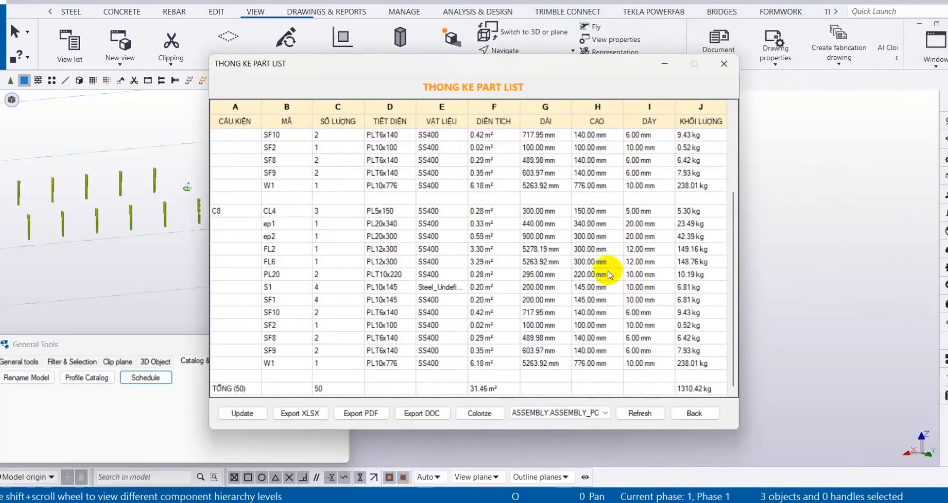
{"action": "left_click_drag", "start_coordinate": [416, 64], "coordinate": [607, 39]}
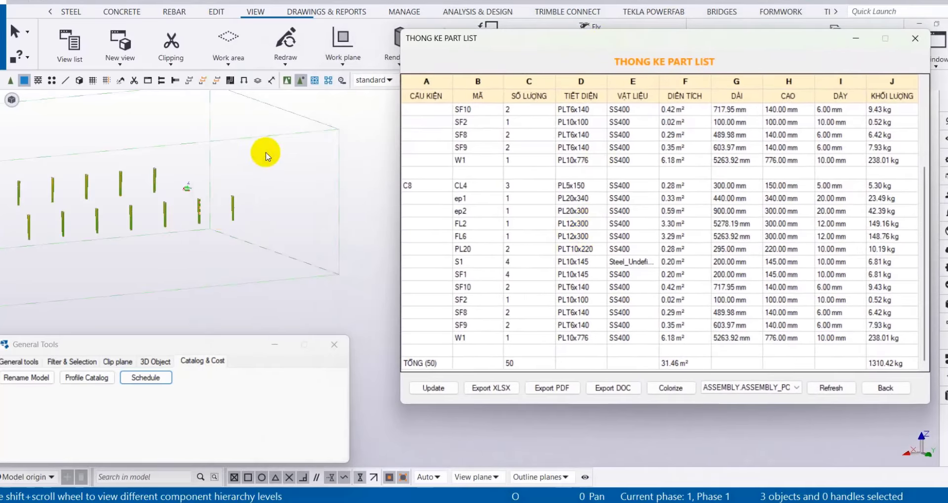
- Extend the model selection to the parts of all columns and update the part list from it
{"action": "left_click_drag", "start_coordinate": [266, 157], "coordinate": [143, 263]}
{"action": "left_click", "coordinate": [428, 389]}
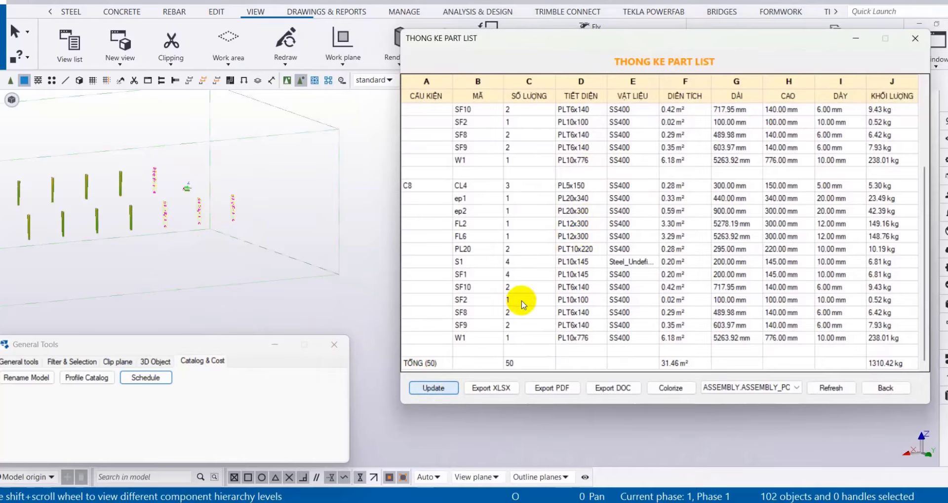
{"action": "scroll", "coordinate": [270, 202], "scroll_direction": "down", "scroll_amount": 4}
{"action": "left_click_drag", "start_coordinate": [298, 141], "coordinate": [17, 303]}
{"action": "left_click", "coordinate": [422, 384]}
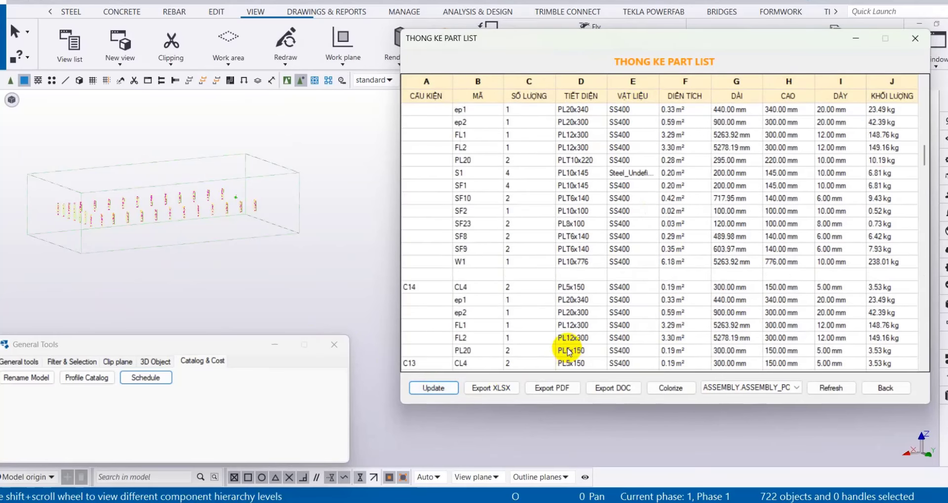
- Retitle the part list THỐNG KÊ ASSEMBLY PART LIST and export it under that name as a PDF on the Desktop
{"action": "triple_click", "coordinate": [695, 60]}
{"action": "type", "text": "TÔ"}
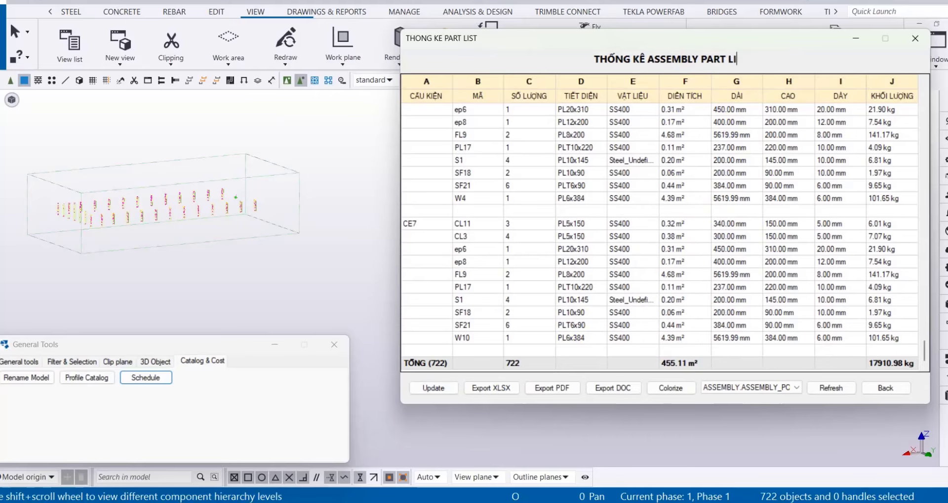
{"action": "left_click", "coordinate": [550, 388]}
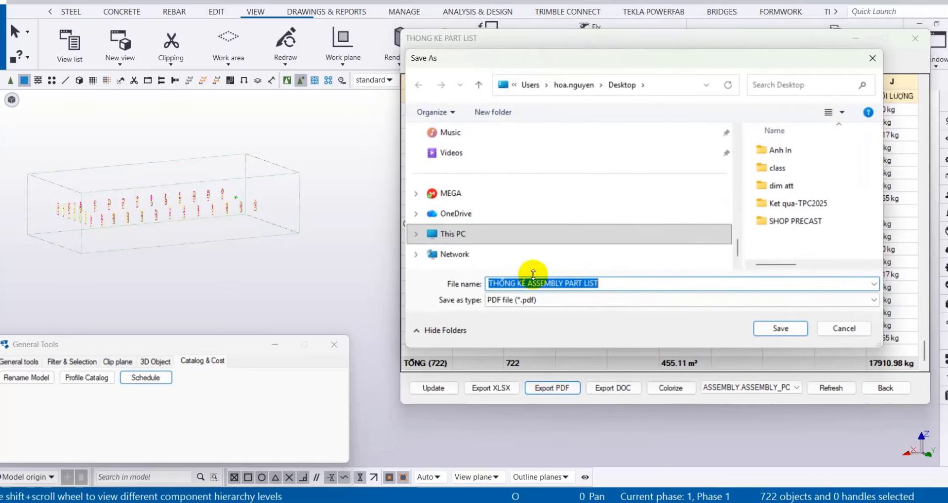
{"action": "left_click", "coordinate": [783, 328]}
{"action": "left_click", "coordinate": [493, 297]}
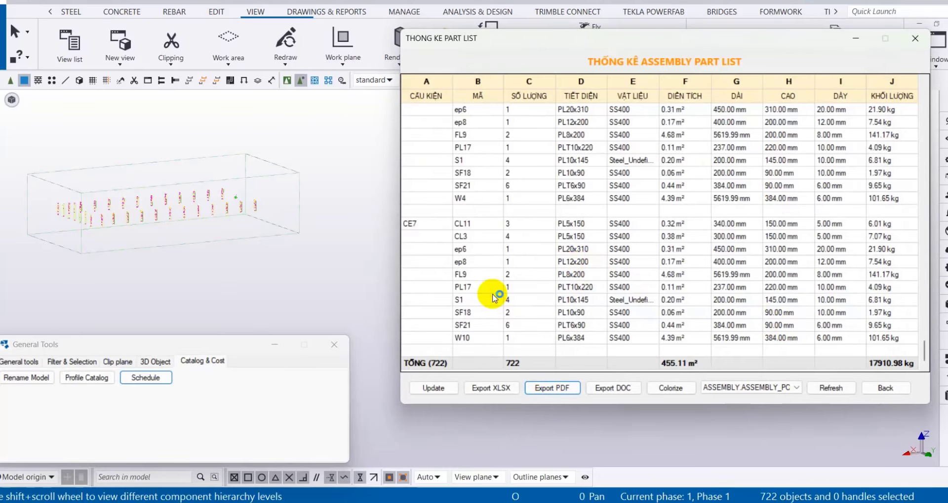
{"action": "left_click", "coordinate": [855, 39]}
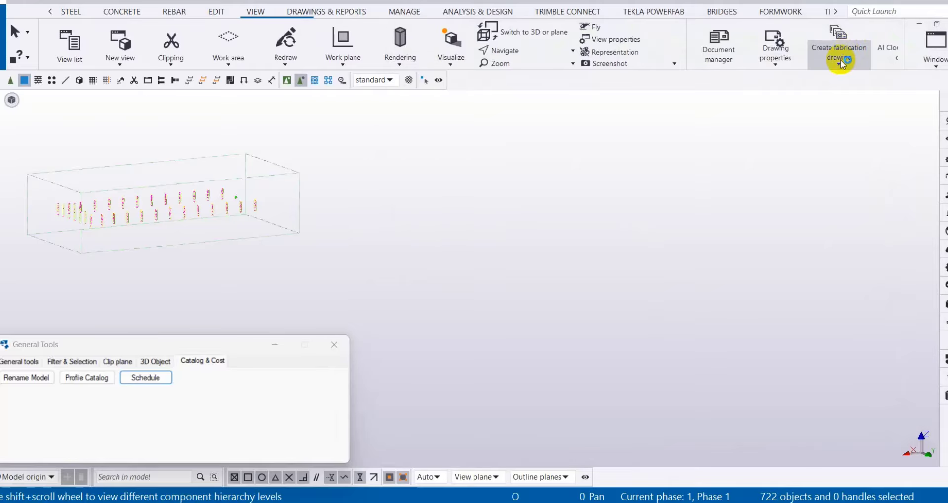
- Examine the pages of the exported part list PDF at several magnifications and return to the Tekla model
{"action": "scroll", "coordinate": [303, 213], "scroll_direction": "up", "scroll_amount": 3}
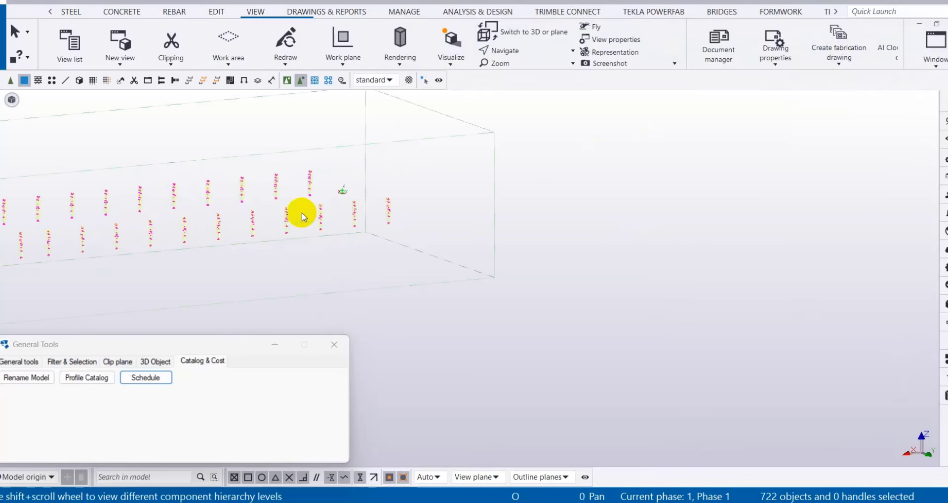
{"action": "scroll", "coordinate": [609, 197], "scroll_direction": "down", "scroll_amount": 4, "text": "ctrl"}
{"action": "scroll", "coordinate": [581, 252], "scroll_direction": "down", "scroll_amount": 3}
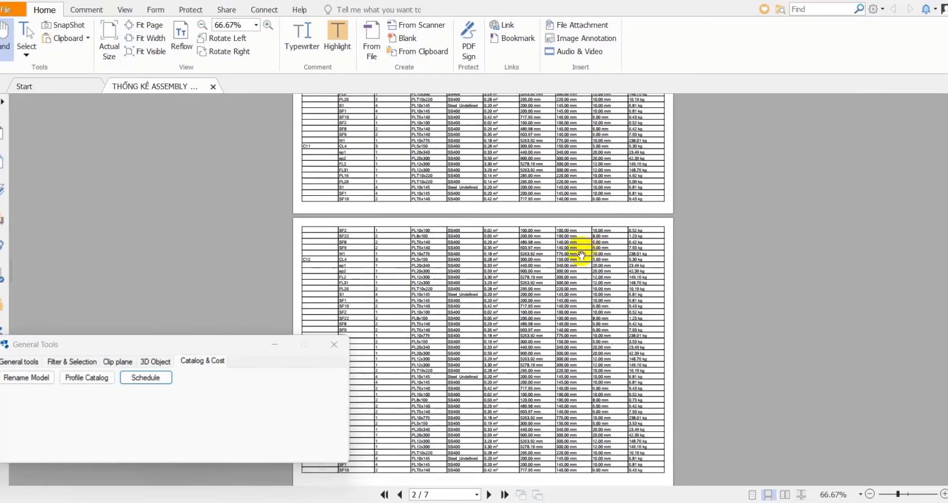
{"action": "scroll", "coordinate": [567, 292], "scroll_direction": "down", "scroll_amount": 1, "text": "ctrl"}
{"action": "scroll", "coordinate": [568, 291], "scroll_direction": "up", "scroll_amount": 3, "text": "ctrl"}
{"action": "scroll", "coordinate": [569, 292], "scroll_direction": "down", "scroll_amount": 1, "text": "ctrl"}
{"action": "scroll", "coordinate": [566, 267], "scroll_direction": "down", "scroll_amount": 3}
{"action": "scroll", "coordinate": [558, 296], "scroll_direction": "down", "scroll_amount": 2, "text": "ctrl"}
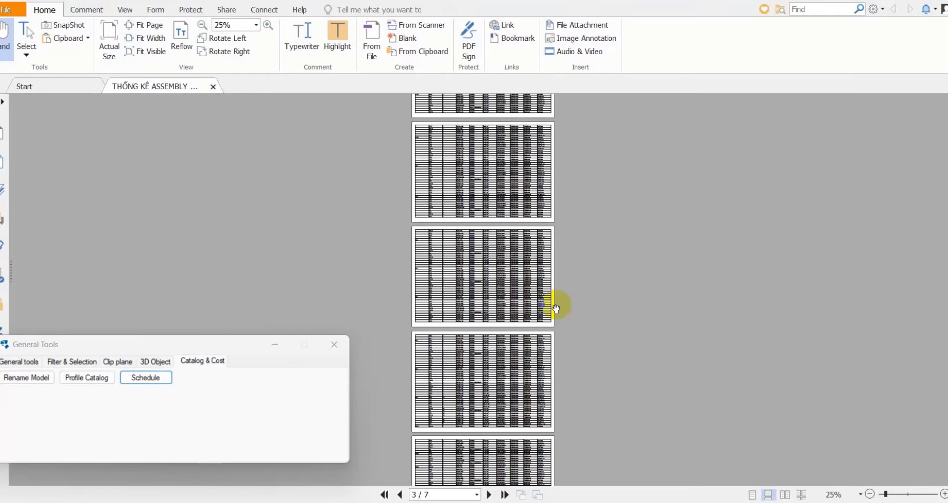
{"action": "scroll", "coordinate": [548, 307], "scroll_direction": "up", "scroll_amount": 3, "text": "ctrl"}
{"action": "scroll", "coordinate": [533, 328], "scroll_direction": "down", "scroll_amount": 1, "text": "ctrl"}
{"action": "key", "text": "alt+Tab"}
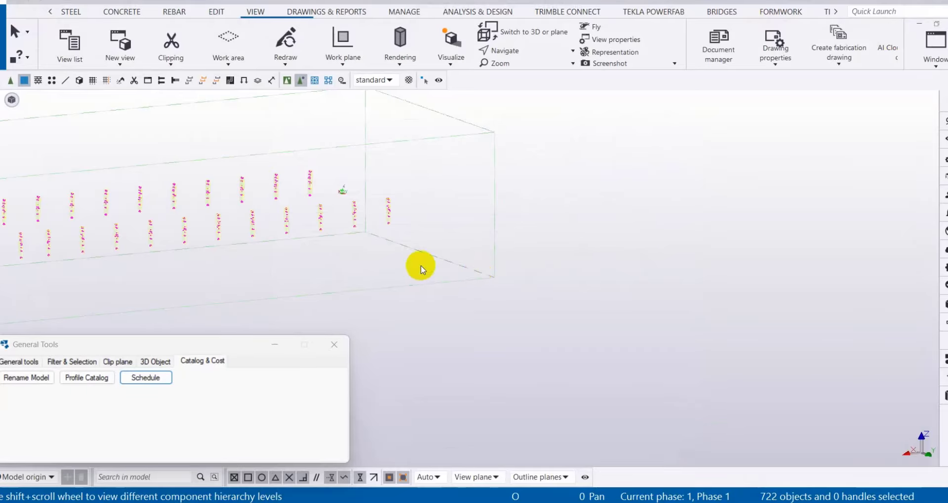
- Bring back the part list, clear the model selection, and colorize the model by ASSEMBLY.ASSEMBLY_POS with a refresh
{"action": "scroll", "coordinate": [420, 265], "scroll_direction": "up", "scroll_amount": 3}
{"action": "left_click", "coordinate": [387, 463]}
{"action": "scroll", "coordinate": [292, 214], "scroll_direction": "down", "scroll_amount": 3}
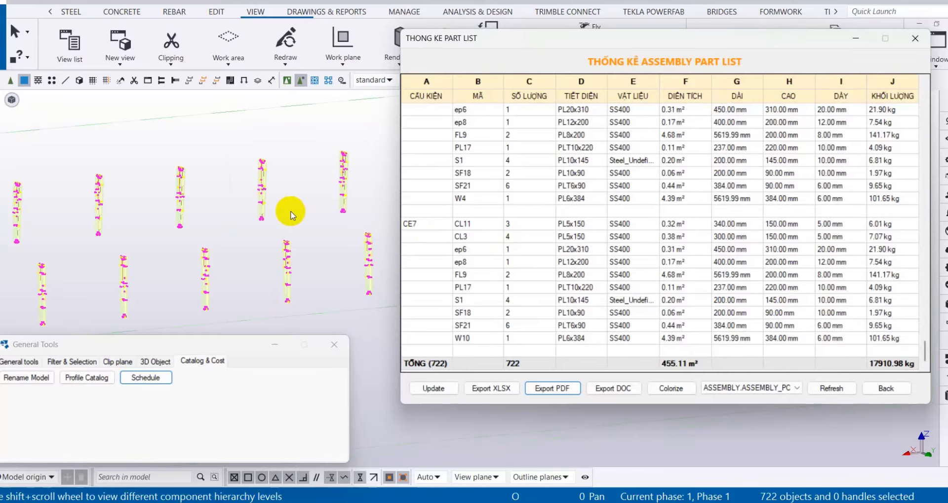
{"action": "left_click", "coordinate": [366, 176]}
{"action": "left_click", "coordinate": [725, 388]}
{"action": "left_click", "coordinate": [725, 388]}
{"action": "left_click", "coordinate": [683, 388]}
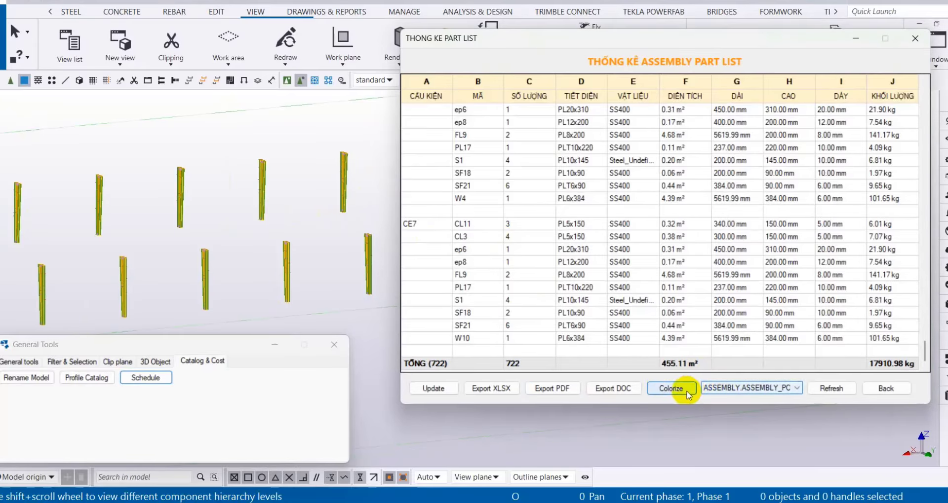
{"action": "scroll", "coordinate": [300, 240], "scroll_direction": "down", "scroll_amount": 2}
{"action": "mouse_move", "coordinate": [300, 235]}
{"action": "middle_mouse_down", "text": "ctrl"}
{"action": "mouse_move", "coordinate": [142, 248]}
{"action": "mouse_move", "coordinate": [253, 233]}
{"action": "mouse_move", "coordinate": [292, 239]}
{"action": "middle_mouse_up", "text": "ctrl"}
{"action": "left_click", "coordinate": [831, 389]}
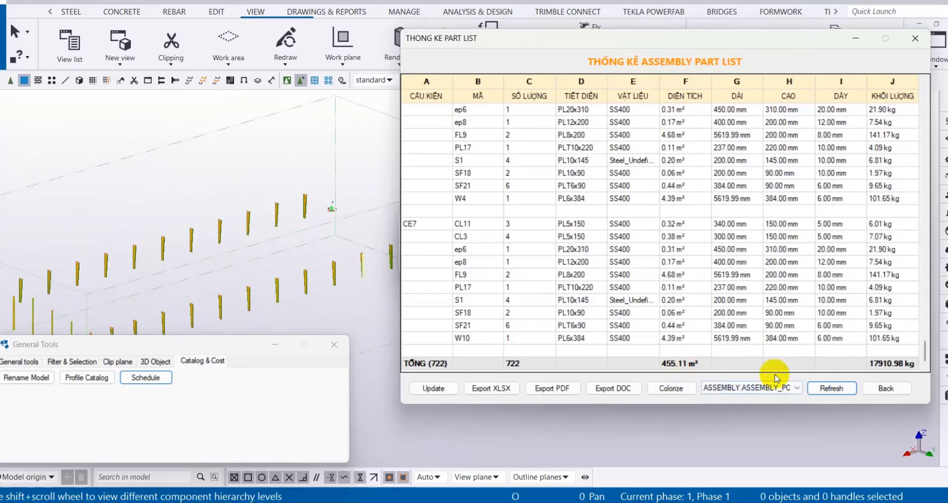
- Choose the THONG KE PART preset, take the parts of the end column C16 from the model and generate the schedule
{"action": "left_click", "coordinate": [874, 392]}
{"action": "left_click", "coordinate": [800, 79]}
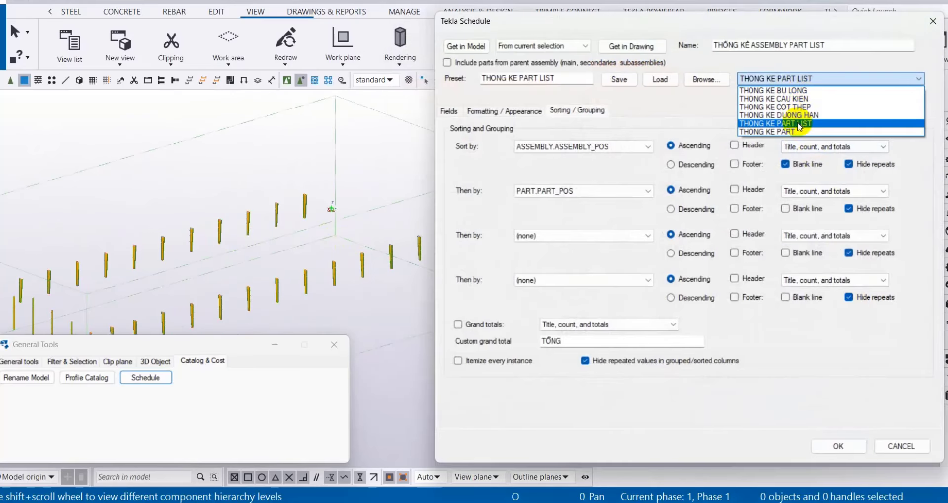
{"action": "left_click", "coordinate": [799, 119]}
{"action": "left_click", "coordinate": [286, 51]}
{"action": "left_click_drag", "start_coordinate": [296, 190], "coordinate": [260, 284]}
{"action": "left_click", "coordinate": [466, 46]}
{"action": "key", "text": "Return"}
{"action": "left_click", "coordinate": [834, 447]}
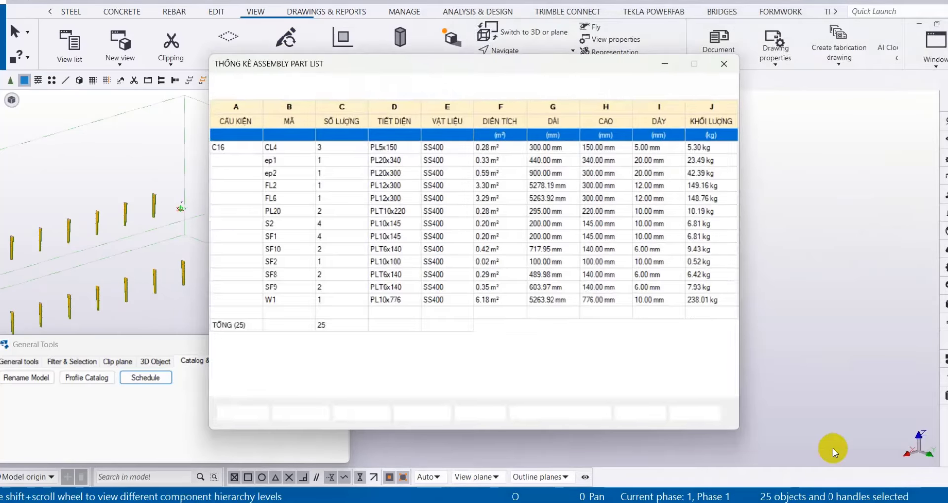
- Load the THONG KE PART preset, regenerate the schedule and uncover the model view beside it
{"action": "left_click", "coordinate": [713, 415]}
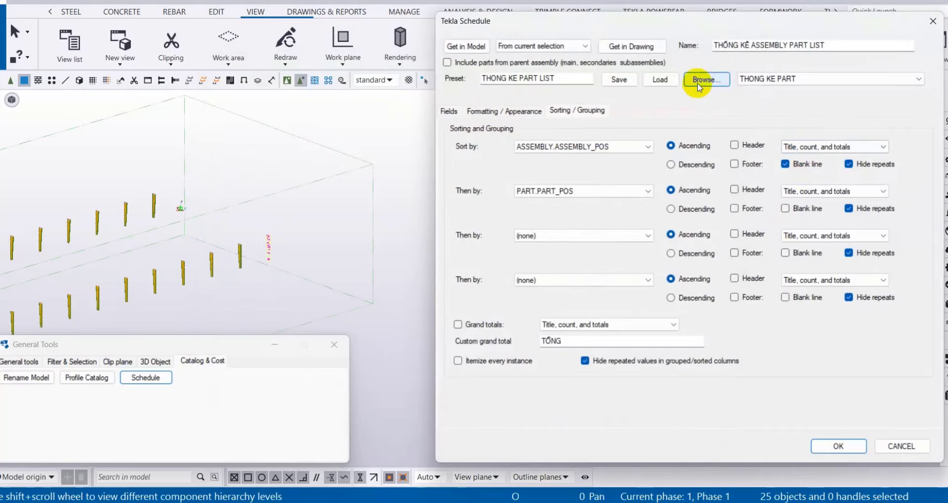
{"action": "left_click", "coordinate": [662, 81]}
{"action": "key", "text": "Return"}
{"action": "left_click", "coordinate": [835, 445]}
{"action": "left_click_drag", "start_coordinate": [438, 63], "coordinate": [548, 67]}
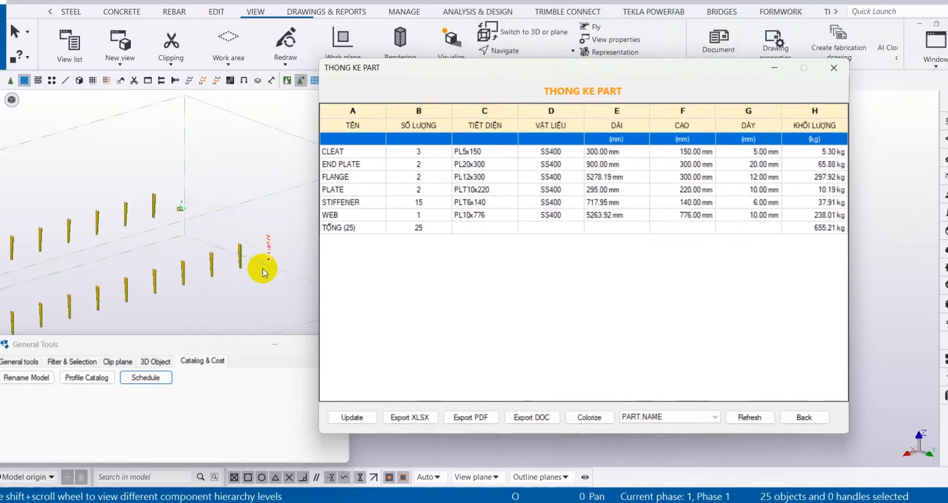
- Go through the schedule rows from CLEAT to WEB and locate each group's parts in the column
{"action": "scroll", "coordinate": [263, 270], "scroll_direction": "up", "scroll_amount": 5}
{"action": "middle_click_drag", "start_coordinate": [289, 114], "coordinate": [148, 209]}
{"action": "left_click", "coordinate": [211, 186]}
{"action": "key", "text": "Down"}
{"action": "key", "text": "Down"}
{"action": "key", "text": "Down"}
{"action": "key", "text": "Down"}
{"action": "key", "text": "Down"}
{"action": "key", "text": "Down"}
{"action": "key", "text": "Down"}
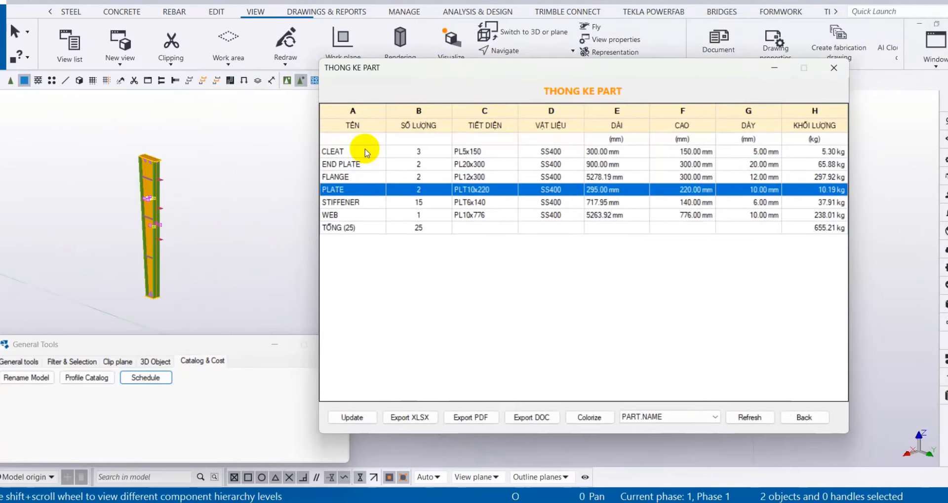
{"action": "key", "text": "Up"}
{"action": "key", "text": "Up"}
{"action": "key", "text": "Up"}
{"action": "key", "text": "Up"}
{"action": "key", "text": "Up"}
{"action": "key", "text": "Down"}
{"action": "key", "text": "Down"}
{"action": "key", "text": "Down"}
{"action": "key", "text": "Down"}
{"action": "key", "text": "Down"}
{"action": "key", "text": "Up"}
{"action": "key", "text": "Up"}
{"action": "key", "text": "Up"}
{"action": "key", "text": "Up"}
{"action": "key", "text": "Up"}
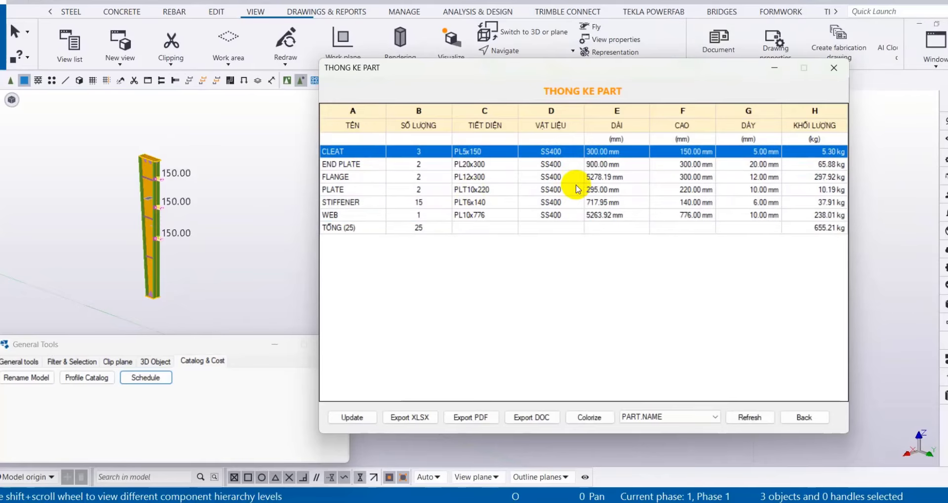
- Add the PART.AREA field to the part schedule and place it directly after PART.MATERIAL
{"action": "left_click", "coordinate": [803, 414]}
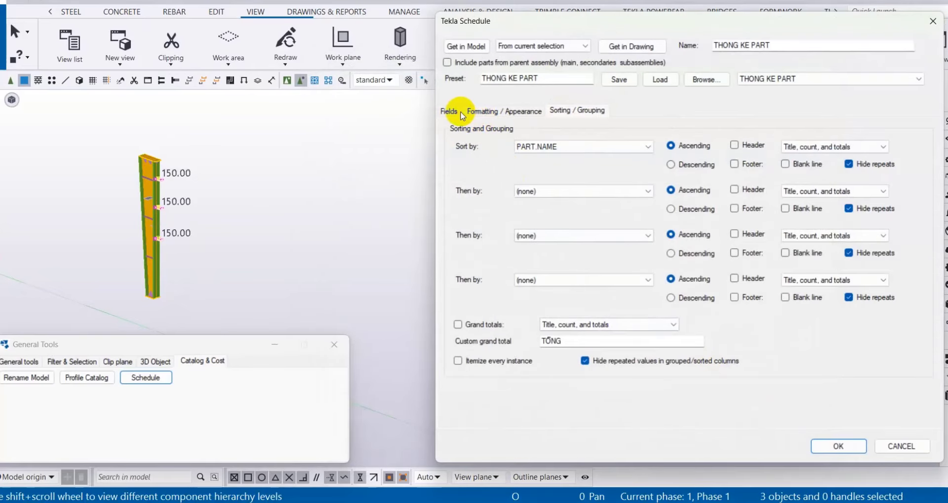
{"action": "left_click", "coordinate": [448, 110]}
{"action": "scroll", "coordinate": [486, 163], "scroll_direction": "down", "scroll_amount": 2}
{"action": "double_click", "coordinate": [614, 211]}
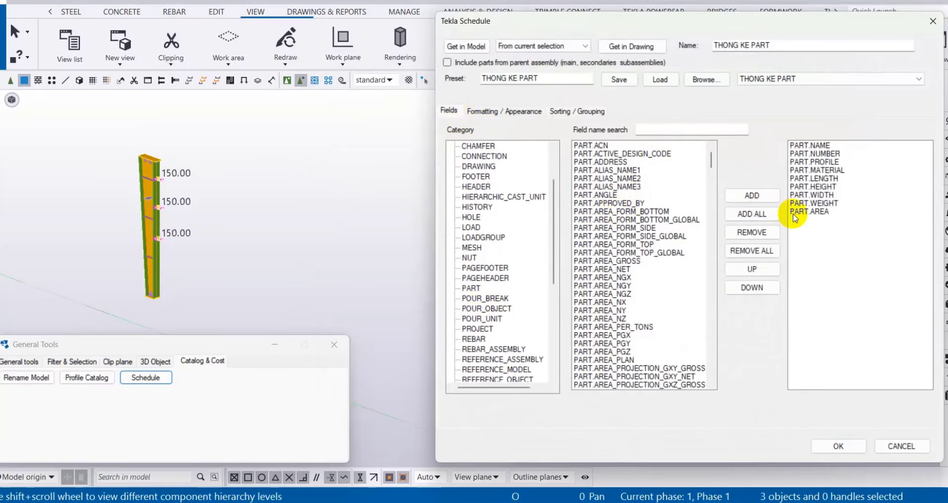
{"action": "left_click", "coordinate": [809, 211]}
{"action": "left_click", "coordinate": [764, 269]}
{"action": "left_click", "coordinate": [764, 270]}
{"action": "left_click", "coordinate": [764, 270]}
{"action": "left_click", "coordinate": [764, 270]}
{"action": "left_click", "coordinate": [764, 269]}
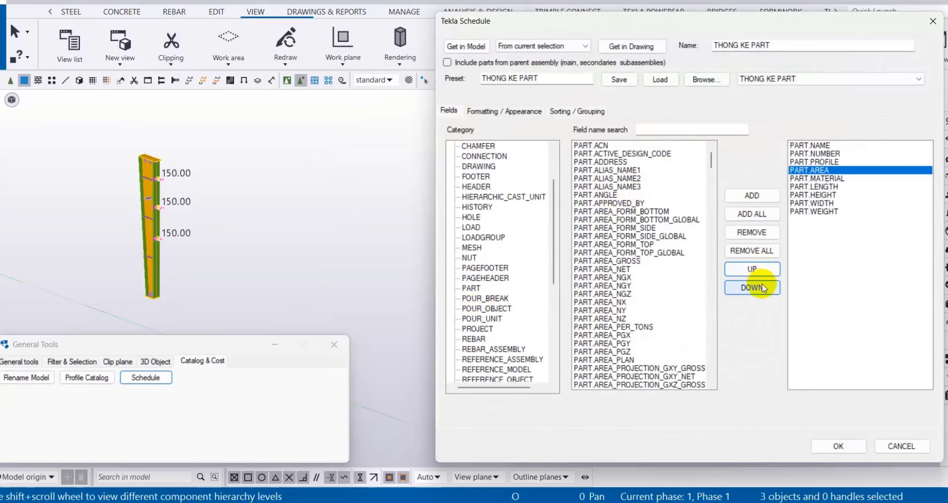
{"action": "left_click", "coordinate": [761, 289]}
- Give the PART.AREA field the heading DIỆN TÍCH and regenerate the part schedule
{"action": "left_click", "coordinate": [504, 111]}
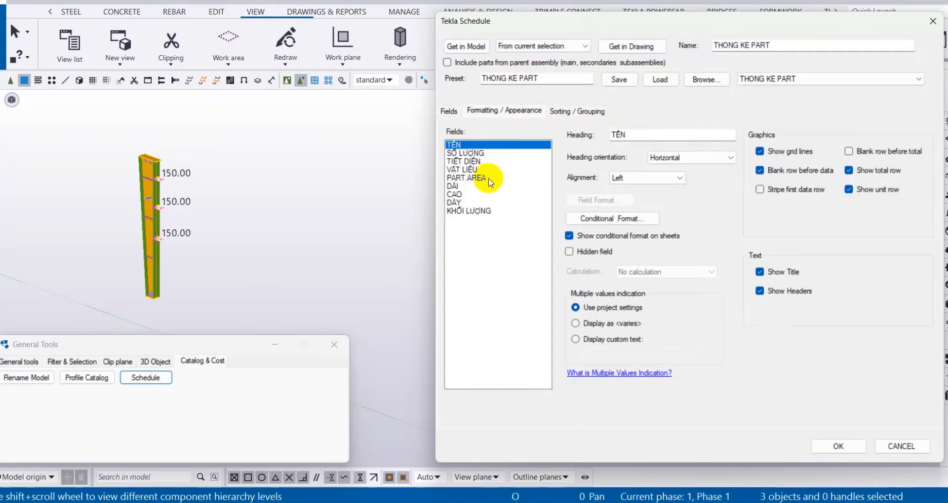
{"action": "left_click", "coordinate": [482, 177]}
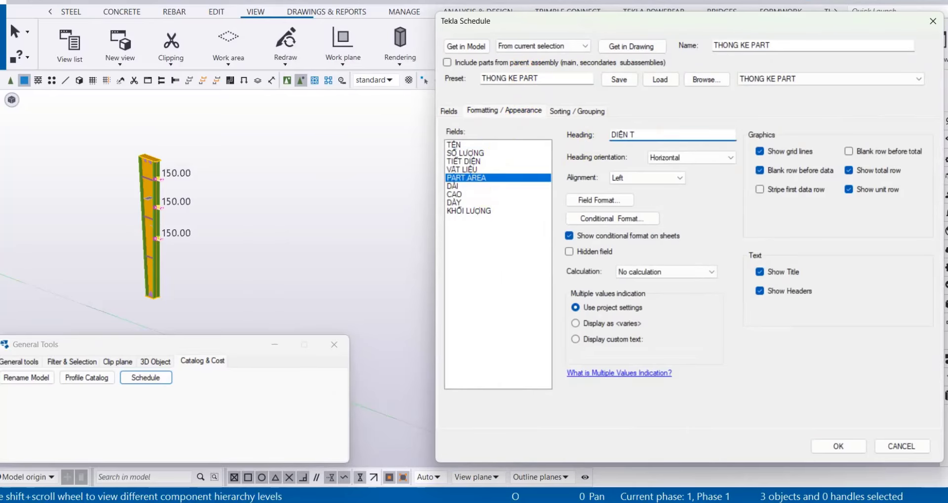
{"action": "left_click", "coordinate": [824, 452]}
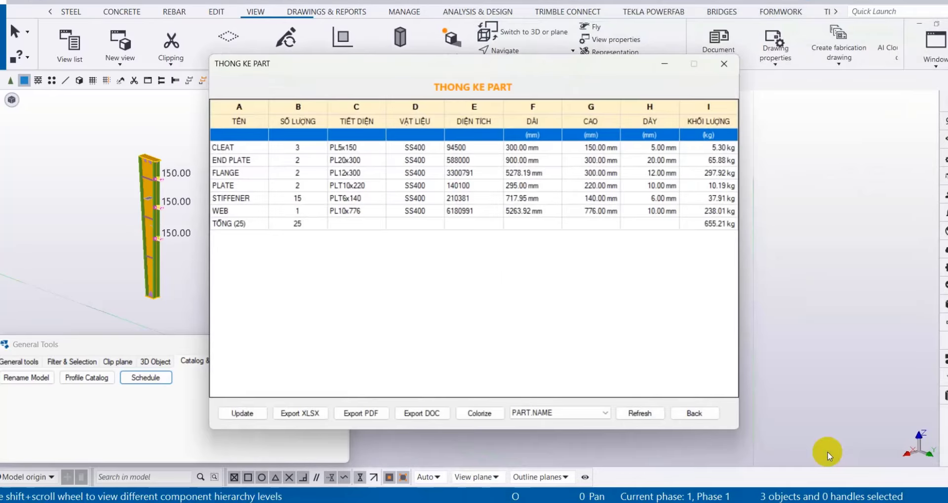
- Format the DIỆN TÍCH field in square meters with 2 decimal places and the m² symbol, and regenerate the schedule
{"action": "left_click", "coordinate": [694, 414]}
{"action": "left_click", "coordinate": [588, 199]}
{"action": "left_click", "coordinate": [704, 194]}
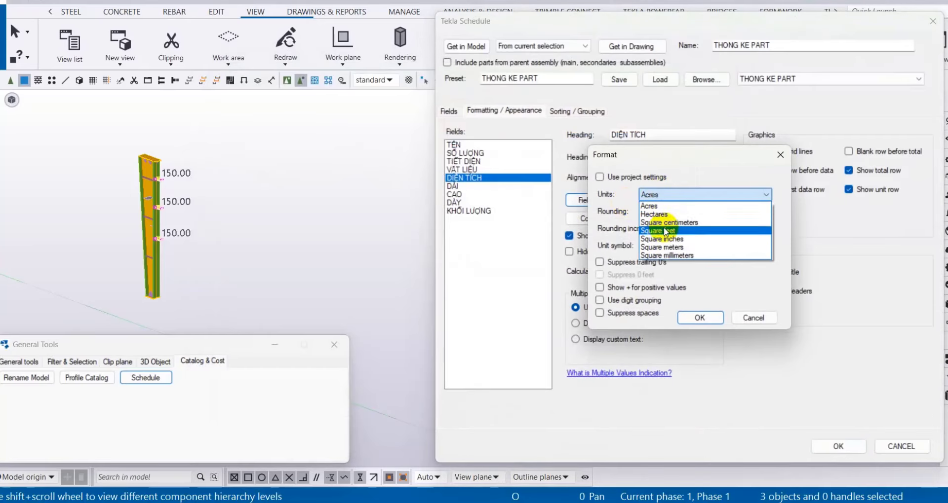
{"action": "left_click", "coordinate": [660, 234]}
{"action": "left_click", "coordinate": [677, 215]}
{"action": "left_click", "coordinate": [674, 239]}
{"action": "left_click", "coordinate": [675, 245]}
{"action": "left_click", "coordinate": [674, 267]}
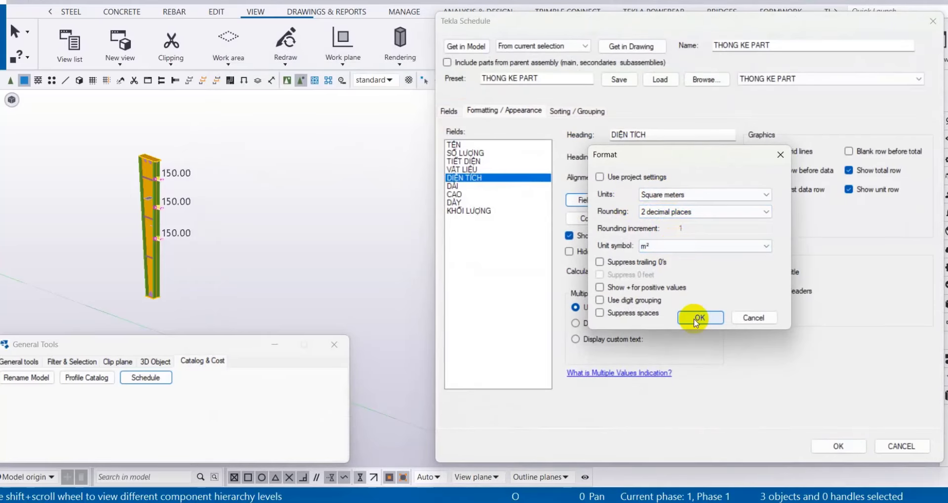
{"action": "left_click", "coordinate": [695, 319]}
{"action": "left_click", "coordinate": [838, 446]}
- Set the DIỆN TÍCH field to right alignment with calculated totals and regenerate the schedule
{"action": "left_click", "coordinate": [693, 413]}
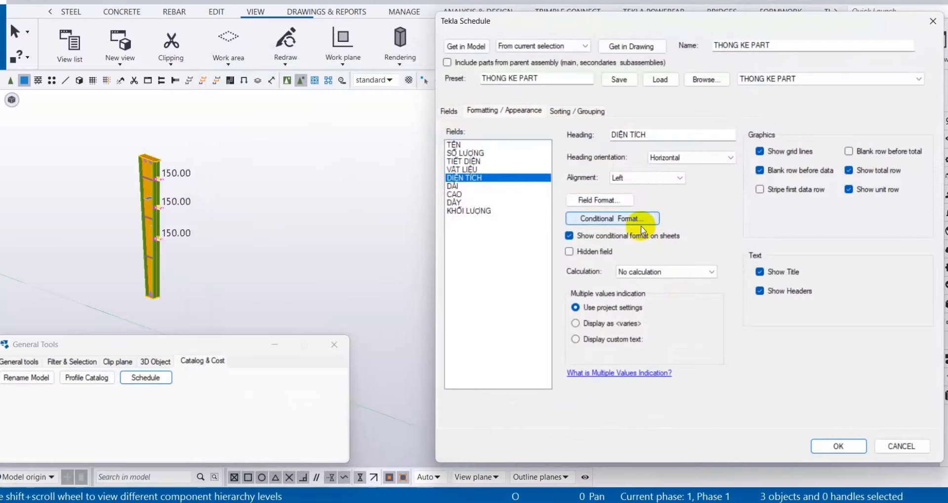
{"action": "left_click", "coordinate": [647, 177]}
{"action": "left_click", "coordinate": [638, 206]}
{"action": "left_click", "coordinate": [667, 273]}
{"action": "left_click", "coordinate": [667, 292]}
{"action": "left_click", "coordinate": [834, 444]}
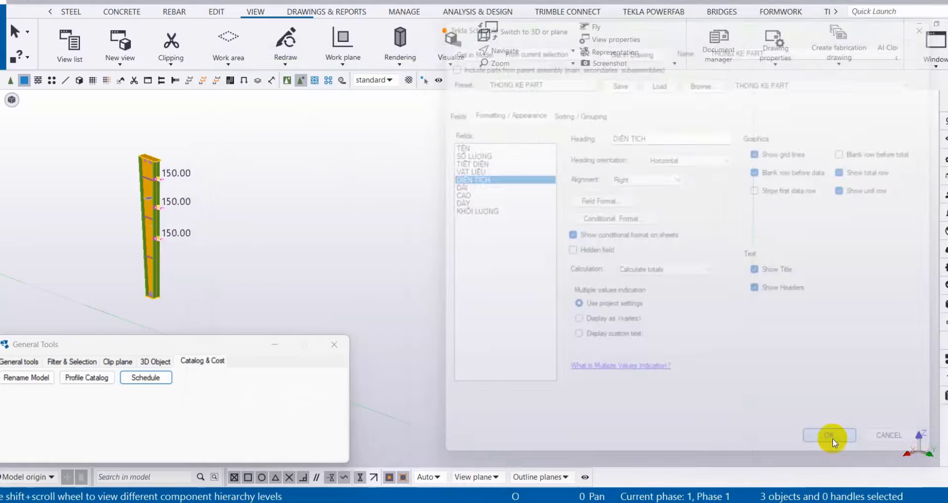
- Change the alignment of the DIỆN TÍCH field to centered
{"action": "left_click", "coordinate": [689, 413]}
{"action": "left_click", "coordinate": [646, 177]}
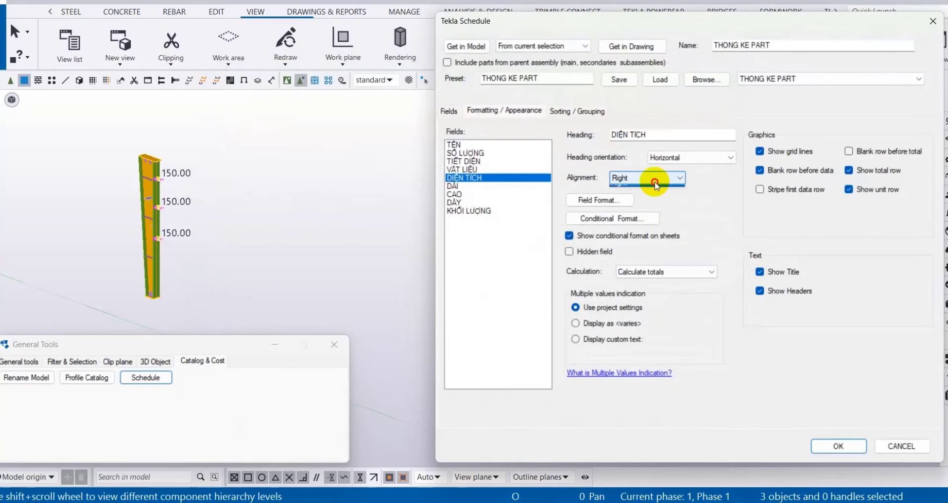
{"action": "left_click", "coordinate": [622, 197]}
- Move the PART.AREA field between PART.WIDTH and PART.WEIGHT and regenerate the part schedule
{"action": "left_click", "coordinate": [448, 110]}
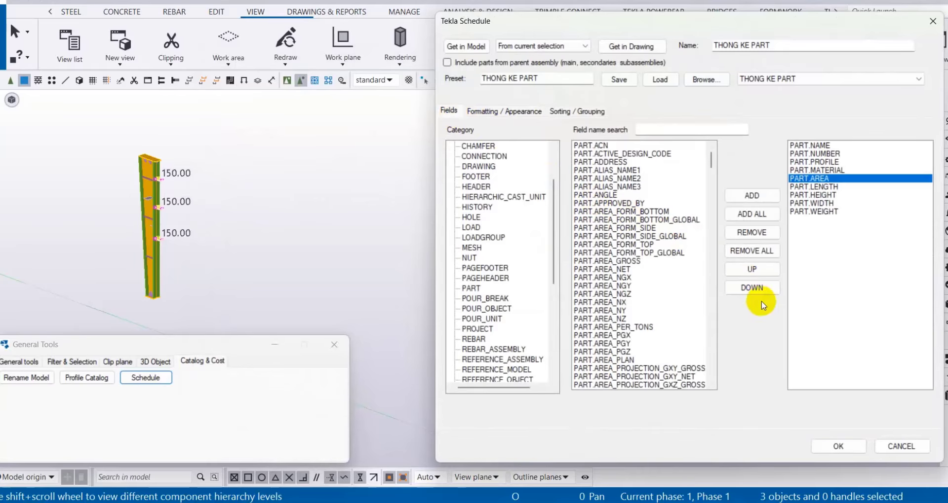
{"action": "left_click", "coordinate": [764, 289]}
{"action": "left_click", "coordinate": [764, 289]}
{"action": "left_click", "coordinate": [764, 289]}
{"action": "left_click", "coordinate": [834, 446]}
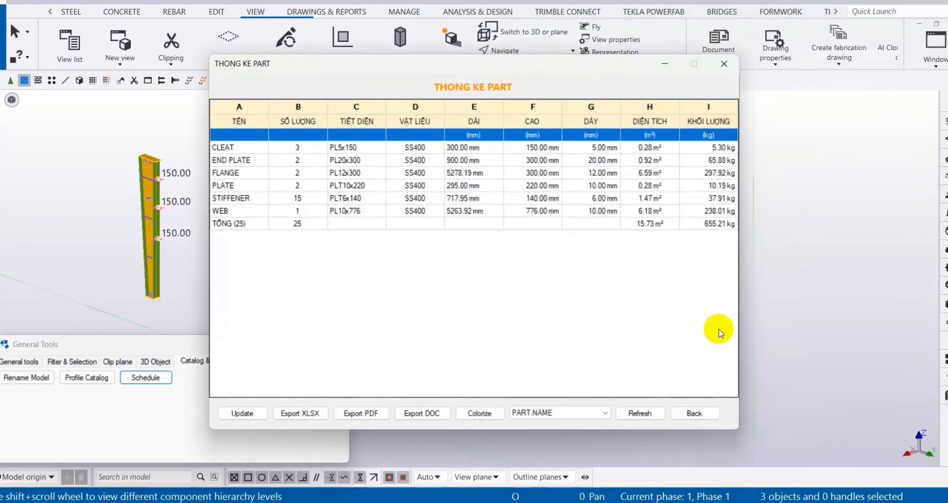
- Save the current settings over the THONG KE PART preset and regenerate the schedule
{"action": "left_click", "coordinate": [691, 413]}
{"action": "left_click", "coordinate": [619, 79]}
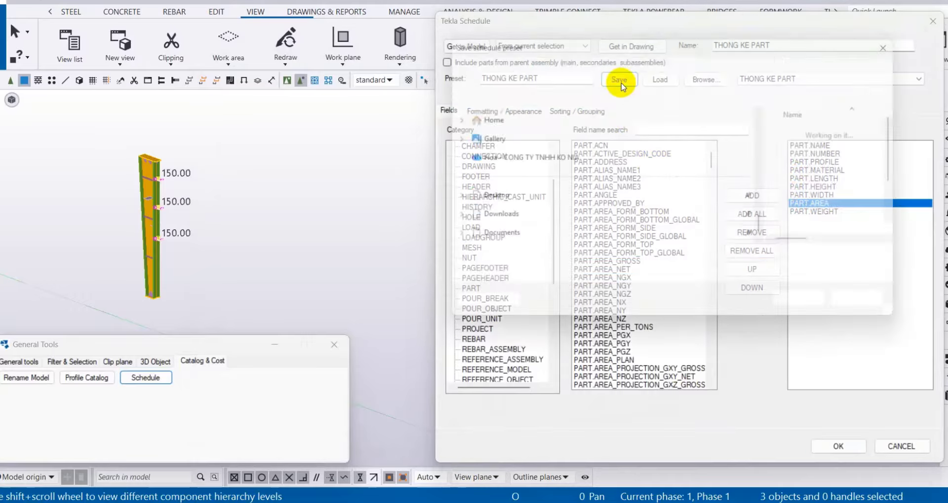
{"action": "left_click", "coordinate": [813, 310]}
{"action": "left_click", "coordinate": [495, 249]}
{"action": "key", "text": "Return"}
{"action": "left_click", "coordinate": [827, 446]}
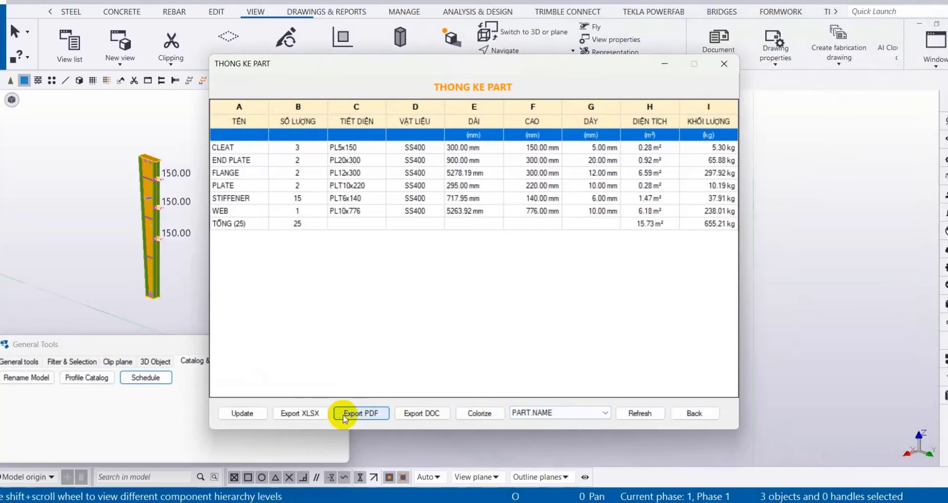
- Export the part schedule to a DOC file, uncover the whole model view and clear the selection
{"action": "left_click", "coordinate": [421, 414]}
{"action": "left_click", "coordinate": [589, 354]}
{"action": "key", "text": "Escape"}
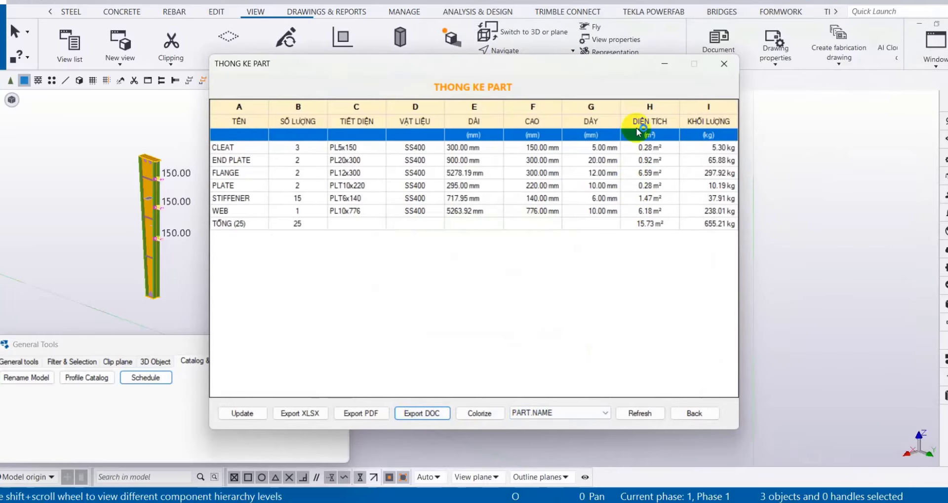
{"action": "scroll", "coordinate": [514, 223], "scroll_direction": "down", "scroll_amount": 5}
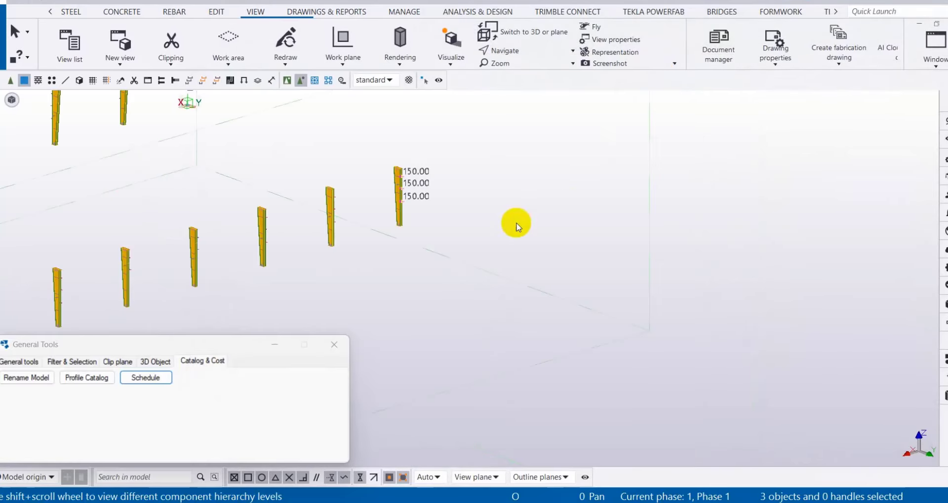
{"action": "left_click", "coordinate": [413, 222]}
{"action": "scroll", "coordinate": [415, 227], "scroll_direction": "down", "scroll_amount": 3}
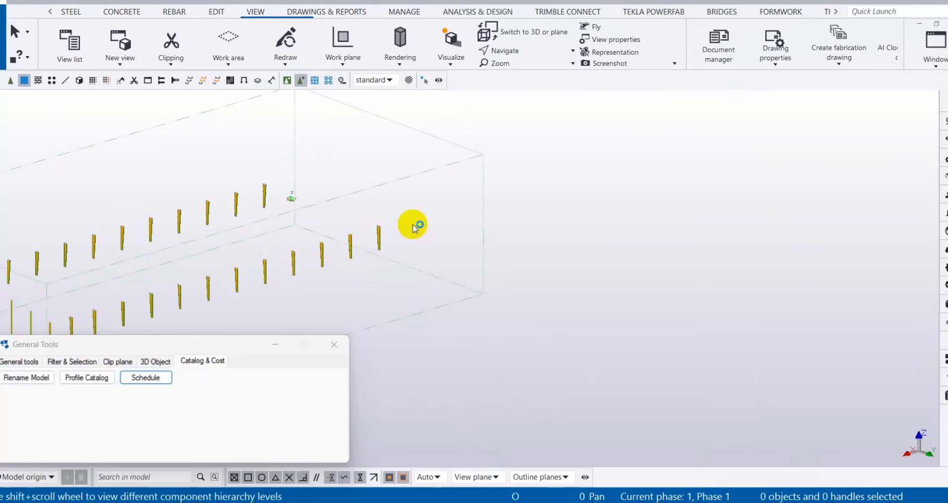
- Review the exported part schedule table in the Word document
{"action": "scroll", "coordinate": [489, 271], "scroll_direction": "up", "scroll_amount": 3}
{"action": "scroll", "coordinate": [486, 271], "scroll_direction": "down", "scroll_amount": 5}
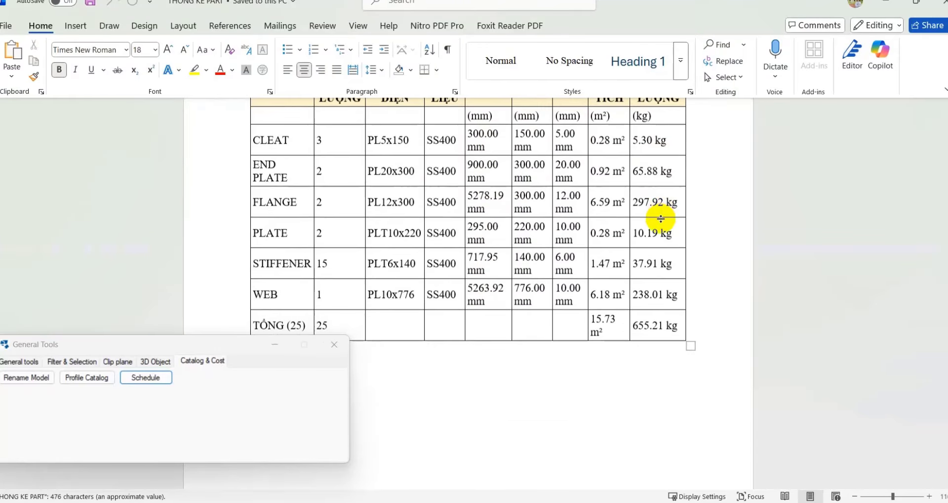
{"action": "scroll", "coordinate": [661, 220], "scroll_direction": "up", "scroll_amount": 5}
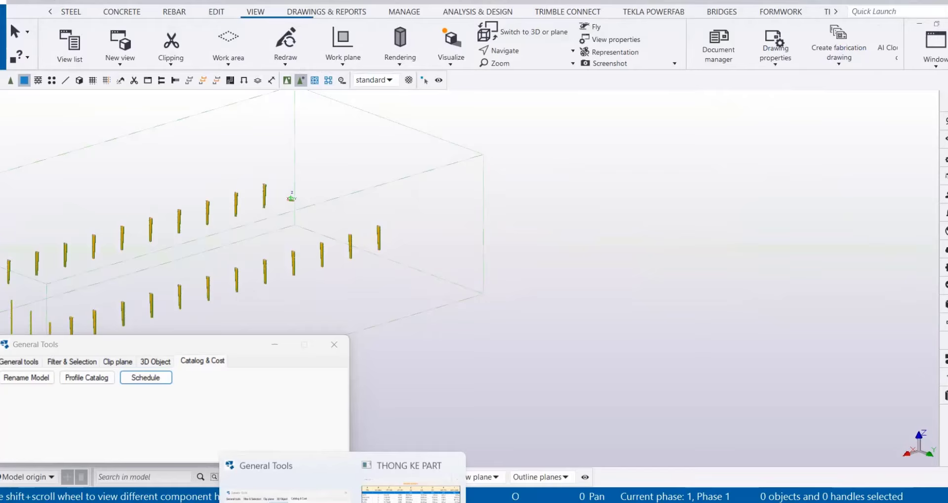
- Change the part schedule's title to THỐNG KÊ KHỐI LƯỢNG PART and export the schedule to a DOC file again
{"action": "left_click", "coordinate": [411, 481]}
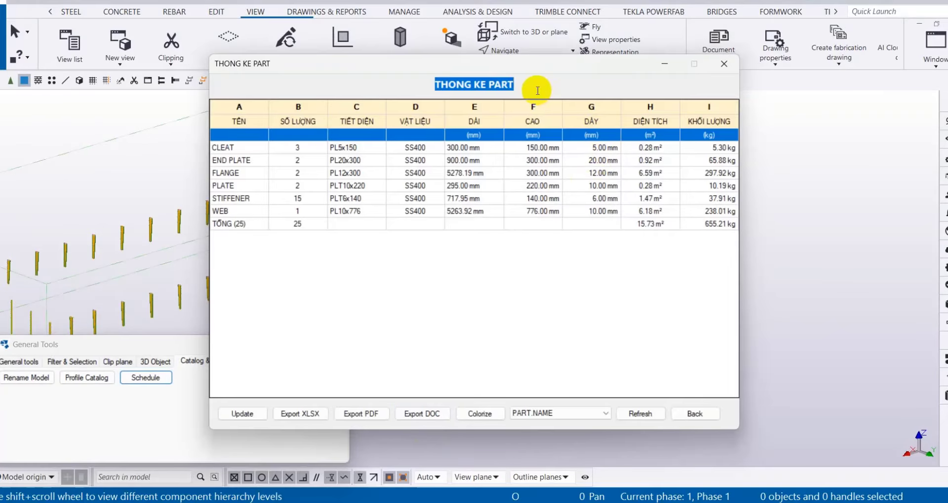
{"action": "type", "text": "THOON"}
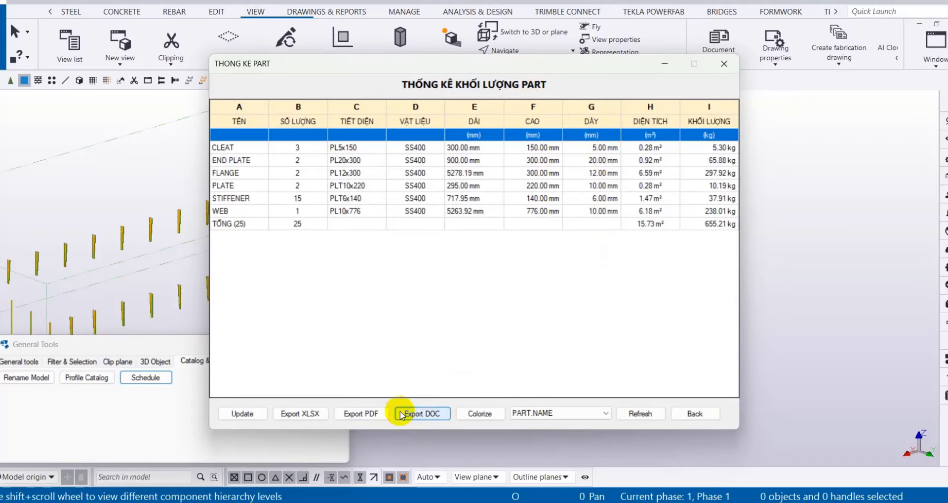
{"action": "left_click", "coordinate": [422, 414]}
{"action": "key", "text": "Return"}
{"action": "left_click", "coordinate": [479, 299]}
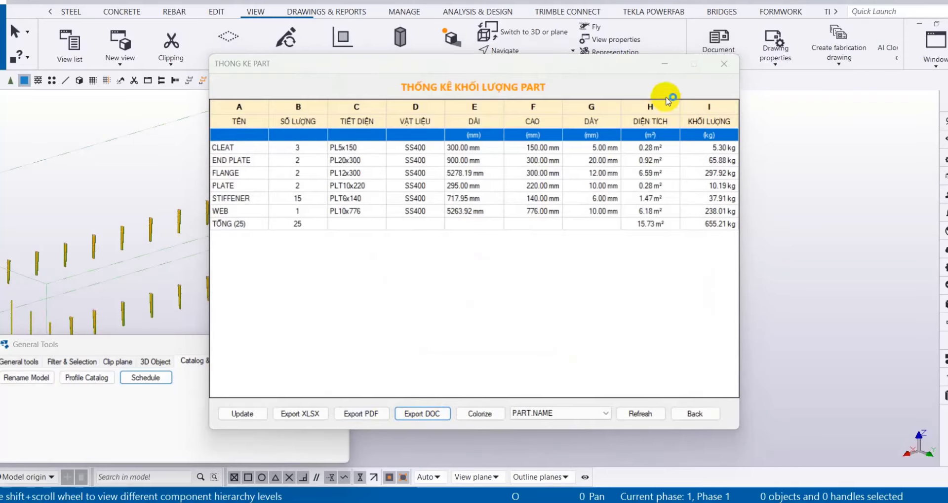
{"action": "left_click", "coordinate": [662, 69]}
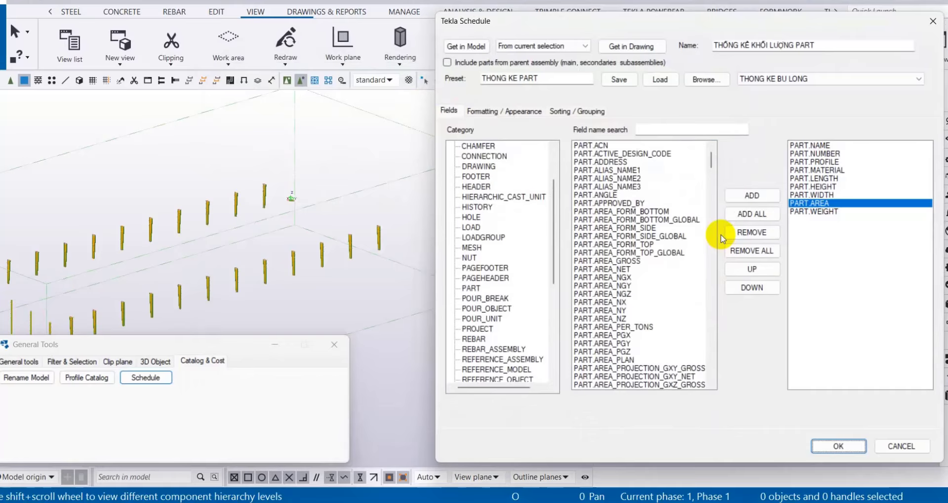
- Set the object filter of the 3d model view to All
{"action": "left_click", "coordinate": [755, 79]}
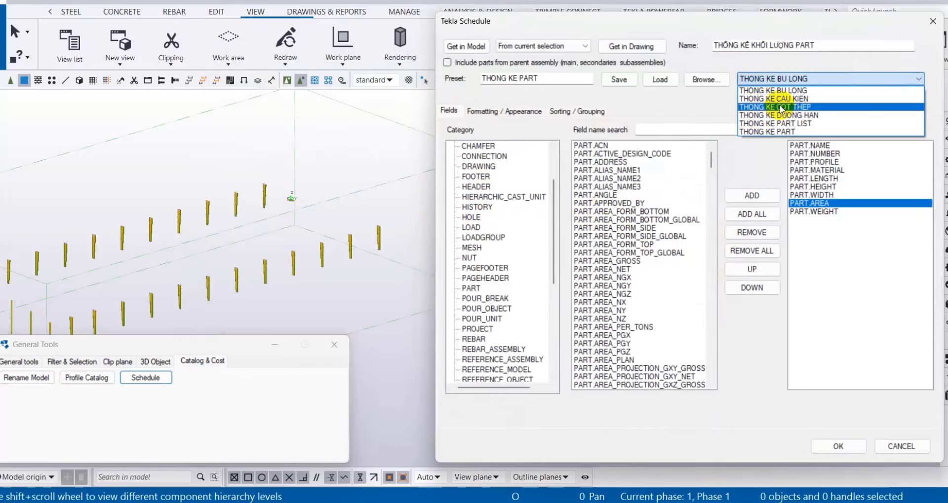
{"action": "left_click", "coordinate": [334, 144]}
{"action": "left_click", "coordinate": [147, 80]}
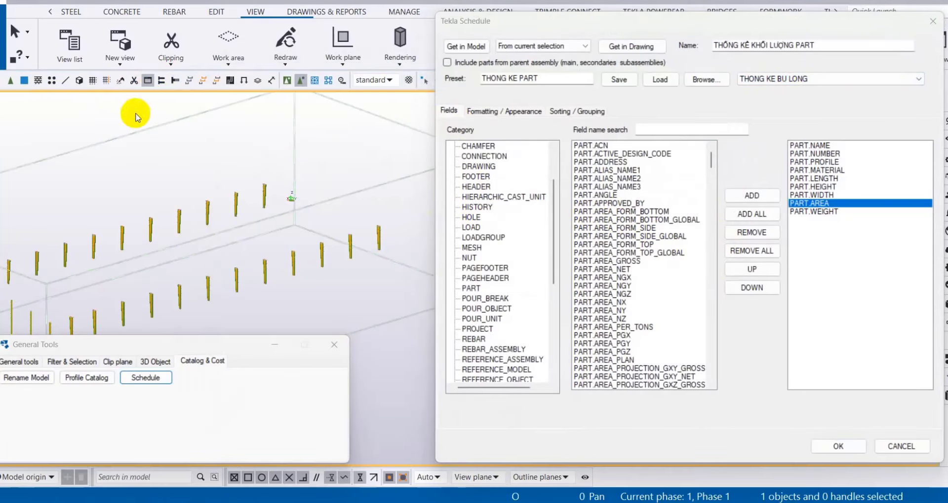
{"action": "left_click", "coordinate": [19, 93]}
{"action": "left_click", "coordinate": [36, 120]}
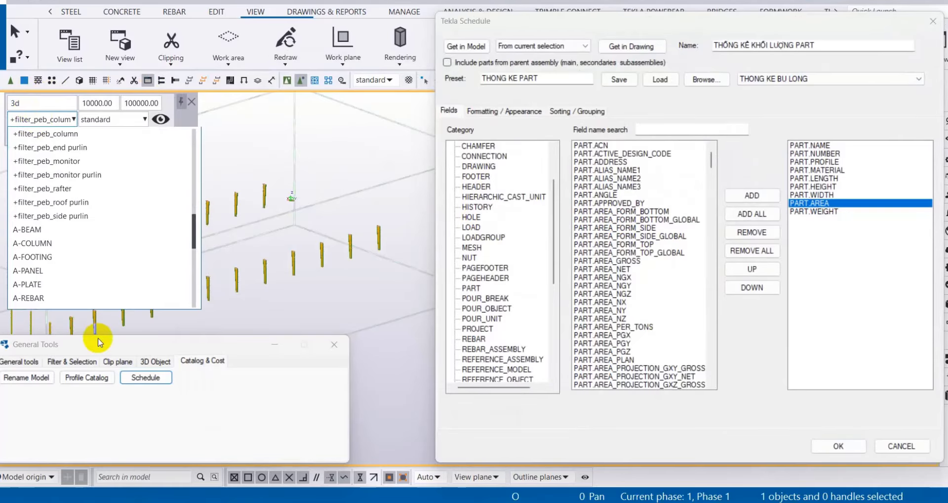
{"action": "scroll", "coordinate": [74, 286], "scroll_direction": "down", "scroll_amount": 8}
{"action": "left_click", "coordinate": [29, 298]}
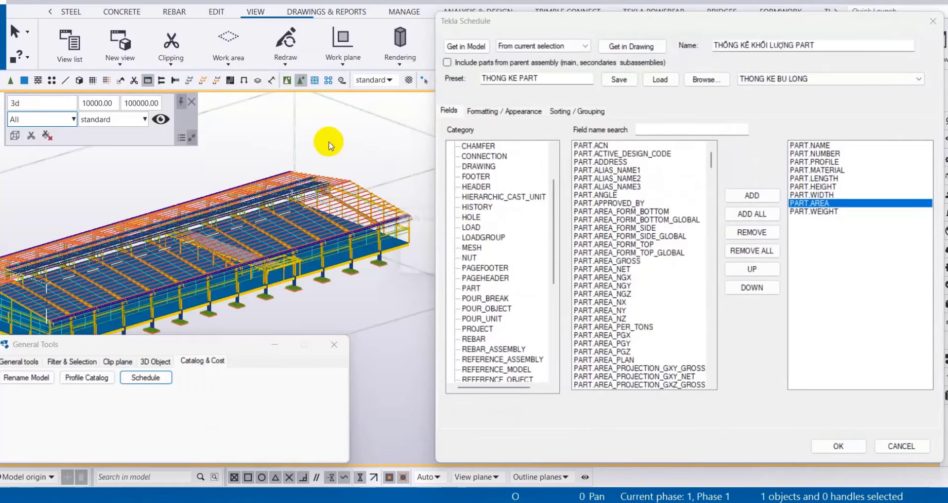
- Hide everything except bolts in the 3d view, restrict selection to bolts and select a small group of them
{"action": "left_click", "coordinate": [157, 120]}
{"action": "left_click", "coordinate": [163, 192]}
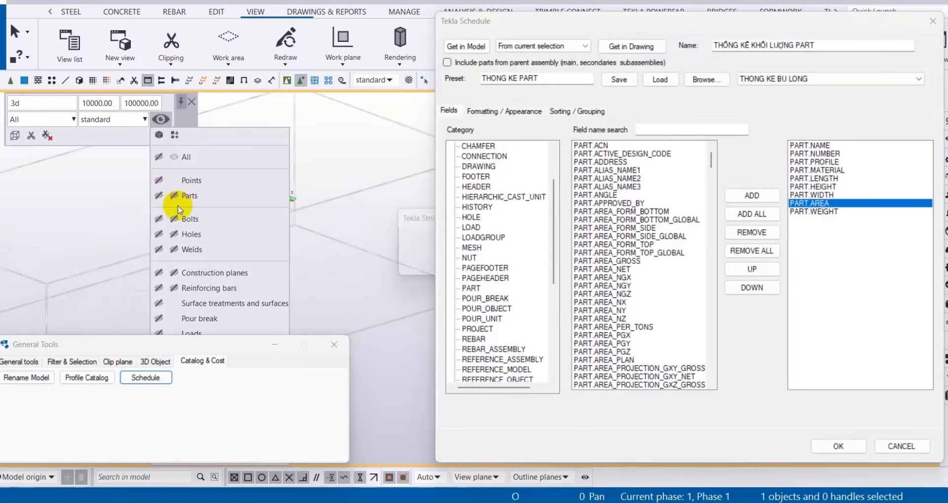
{"action": "middle_click_drag", "start_coordinate": [223, 175], "coordinate": [229, 257]}
{"action": "left_click_drag", "start_coordinate": [281, 182], "coordinate": [120, 305]}
{"action": "left_click", "coordinate": [161, 80]}
{"action": "left_click_drag", "start_coordinate": [318, 188], "coordinate": [88, 290]}
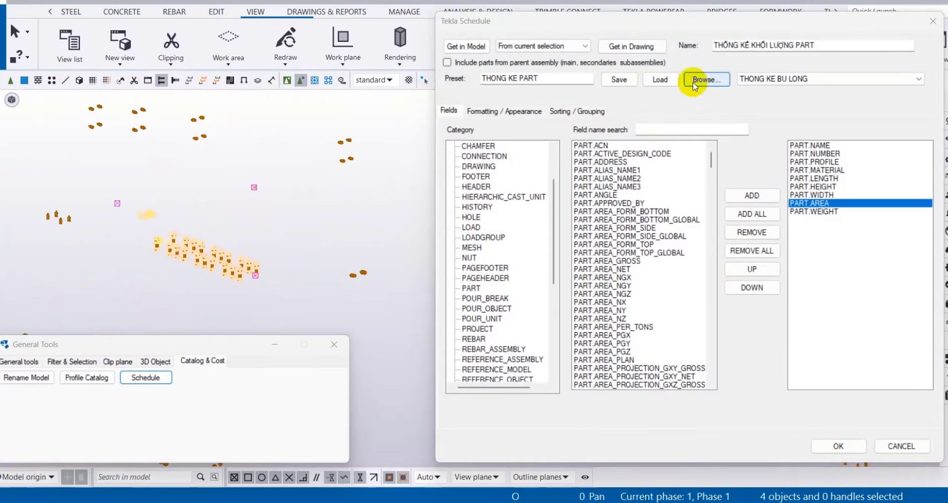
- Load the THONG KE BU LONG preset, get the selected bolts from the model and generate the bolt schedule
{"action": "left_click", "coordinate": [659, 79]}
{"action": "left_click", "coordinate": [471, 52]}
{"action": "left_click", "coordinate": [838, 446]}
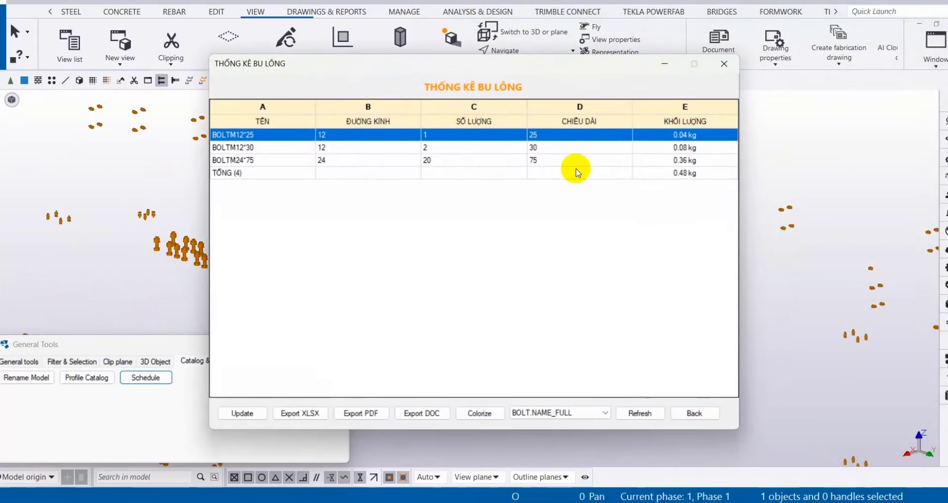
- Move the schedule window clear of the model, select other areas of bolts and update the bolt schedule
{"action": "left_click_drag", "start_coordinate": [469, 59], "coordinate": [493, 64]}
{"action": "scroll", "coordinate": [222, 144], "scroll_direction": "down", "scroll_amount": 3}
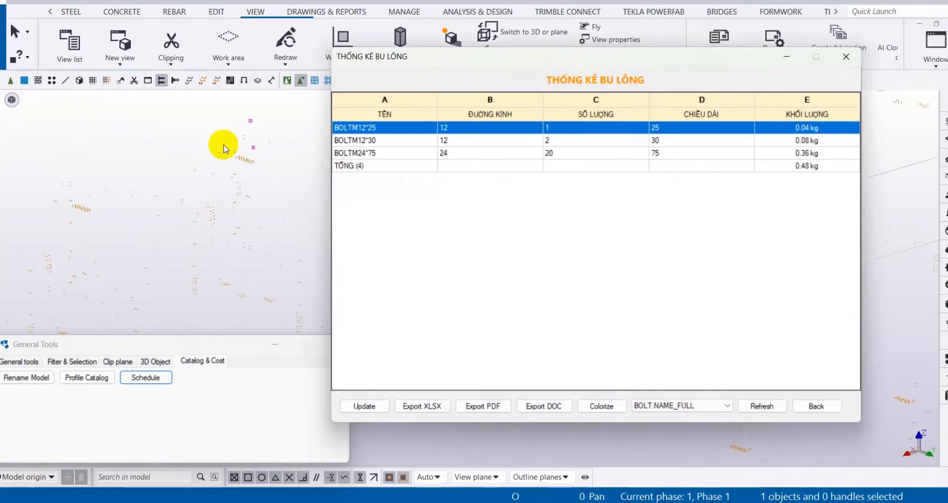
{"action": "left_click_drag", "start_coordinate": [197, 123], "coordinate": [254, 198]}
{"action": "left_click_drag", "start_coordinate": [62, 151], "coordinate": [184, 255]}
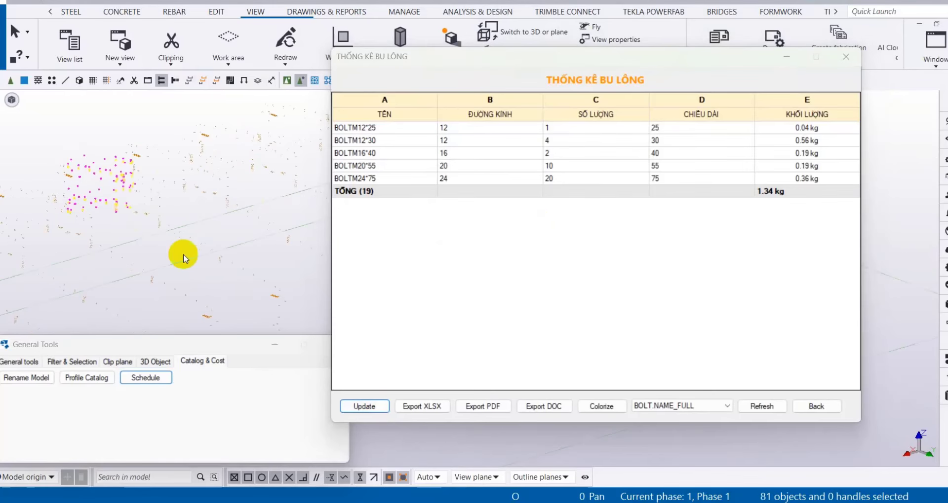
{"action": "left_click", "coordinate": [365, 406]}
- Replace the diameter and weight columns with CƯỜNG ĐỘ and KẾT NỐI columns and regenerate the bolt schedule
{"action": "left_click", "coordinate": [819, 406]}
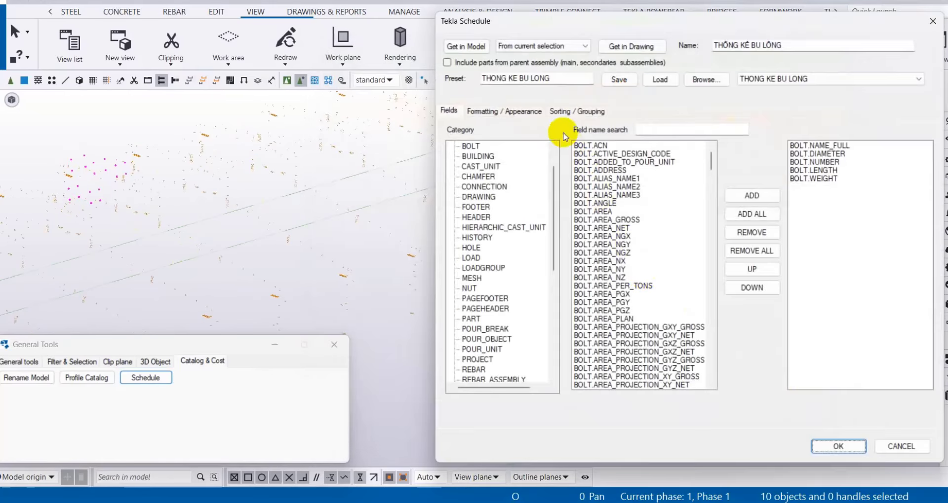
{"action": "left_click", "coordinate": [524, 111]}
{"action": "left_click", "coordinate": [844, 446]}
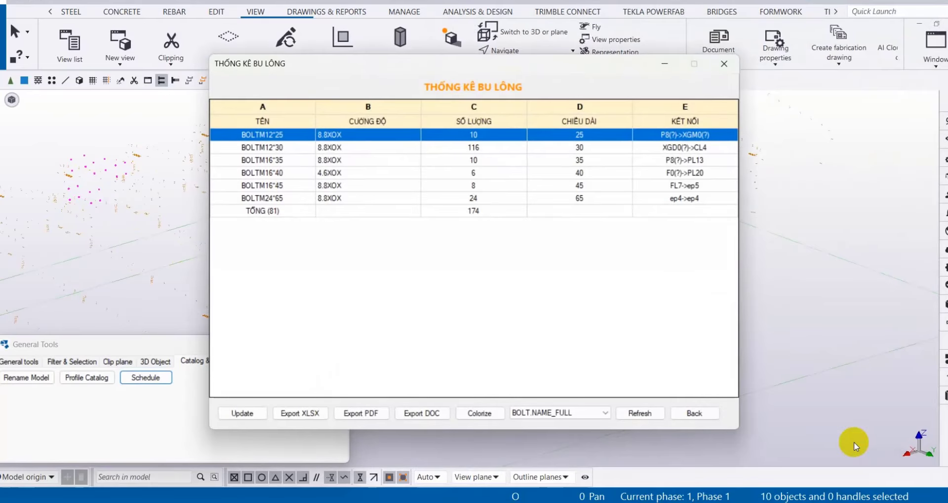
- Set the alignment of the CƯỜNG ĐỘ field to Center
{"action": "left_click", "coordinate": [709, 413]}
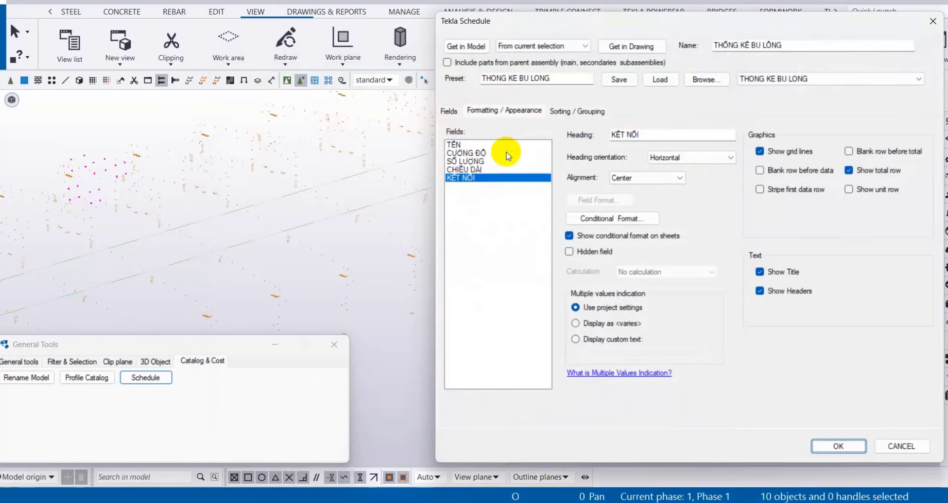
{"action": "left_click", "coordinate": [500, 153]}
{"action": "left_click", "coordinate": [647, 178]}
{"action": "left_click", "coordinate": [624, 194]}
- Save the current settings over the THONG KE BU LONG preset and regenerate the bolt schedule
{"action": "left_click", "coordinate": [626, 82]}
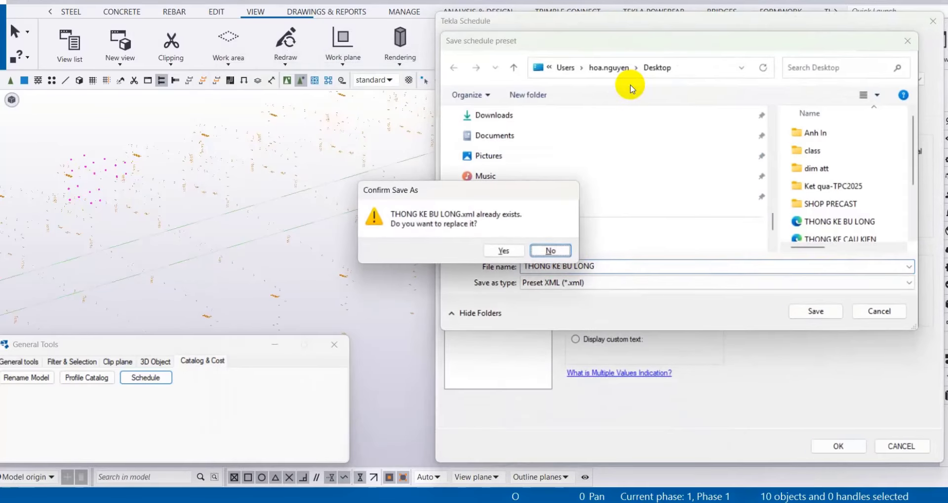
{"action": "key", "text": "Return"}
{"action": "key", "text": "Return"}
{"action": "left_click", "coordinate": [830, 441]}
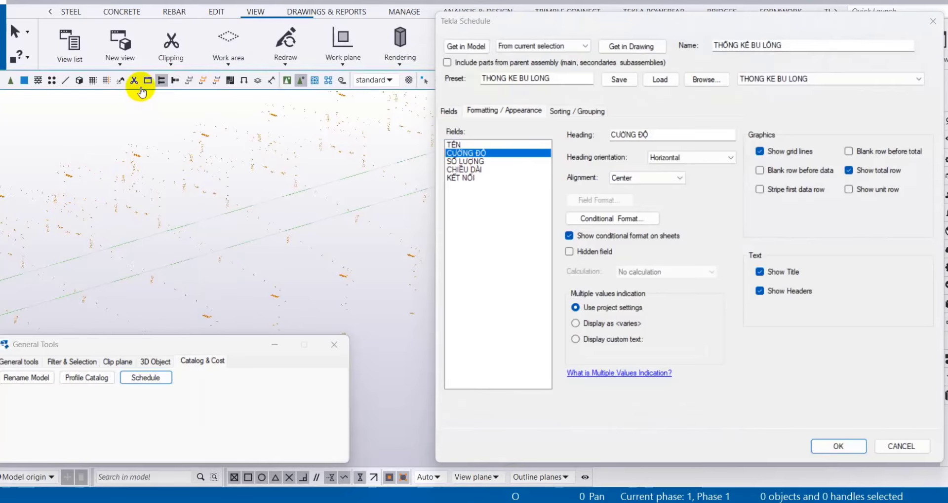
- Display only welds in the 3d view, restrict selection to welds and select a group of them on a rafter
{"action": "left_click", "coordinate": [26, 92]}
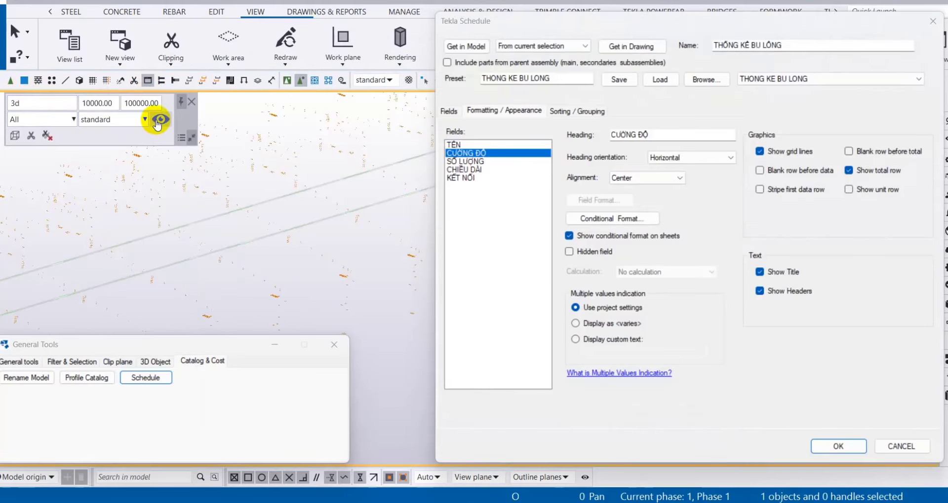
{"action": "left_click", "coordinate": [158, 121]}
{"action": "left_click", "coordinate": [165, 252]}
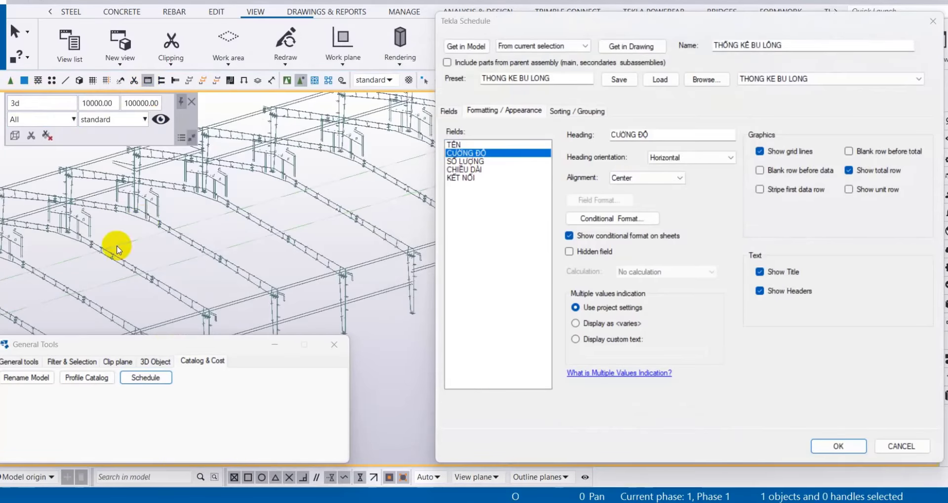
{"action": "left_click", "coordinate": [123, 80]}
{"action": "left_click_drag", "start_coordinate": [264, 155], "coordinate": [220, 208]}
- Load the THONG KE DUONG HAN preset, get the selected welds from the model and generate the weld schedule
{"action": "left_click", "coordinate": [765, 80]}
{"action": "left_click", "coordinate": [779, 115]}
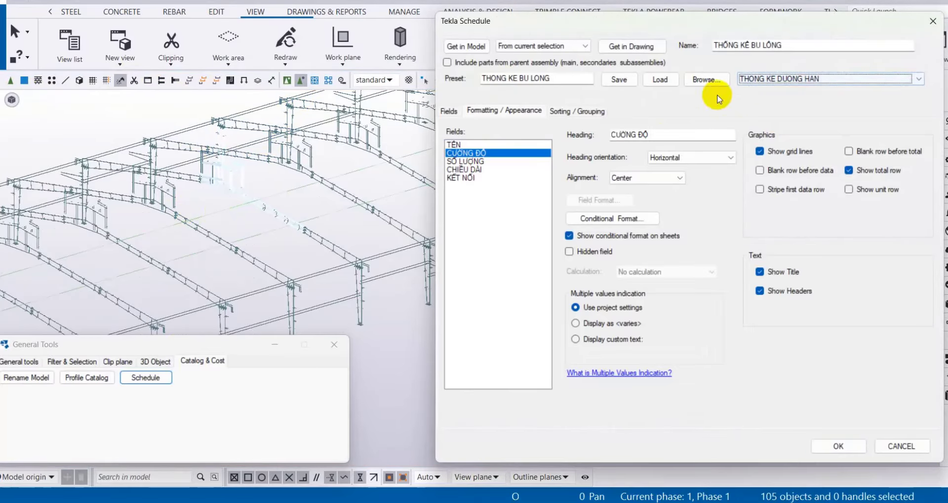
{"action": "left_click", "coordinate": [659, 79]}
{"action": "left_click", "coordinate": [467, 46]}
{"action": "left_click", "coordinate": [825, 446]}
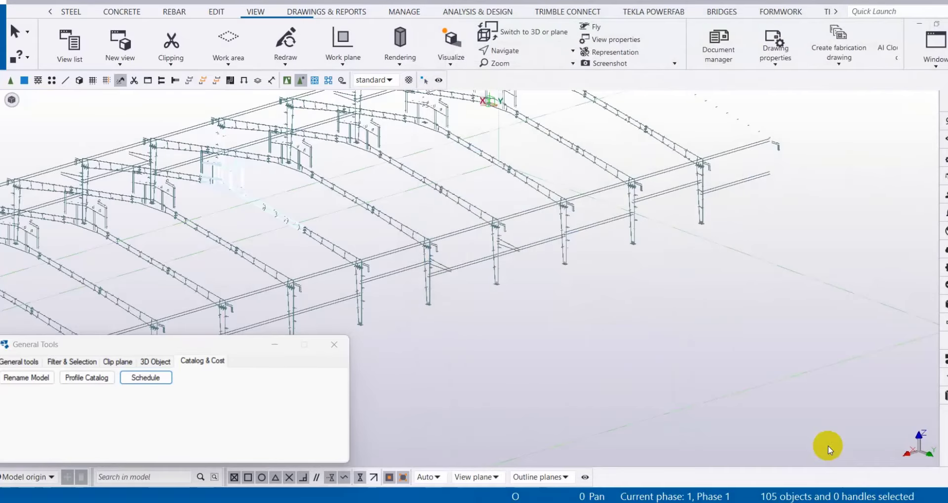
{"action": "scroll", "coordinate": [704, 191], "scroll_direction": "down", "scroll_amount": 20}
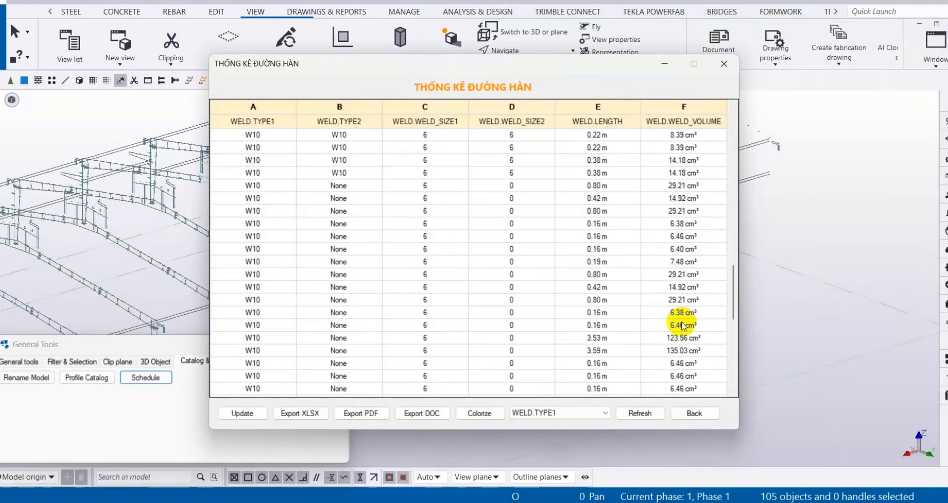
- Move the schedule window aside, select the welds around one rafter joint and update the weld schedule
{"action": "left_click_drag", "start_coordinate": [412, 65], "coordinate": [550, 63]}
{"action": "scroll", "coordinate": [282, 176], "scroll_direction": "up", "scroll_amount": 3}
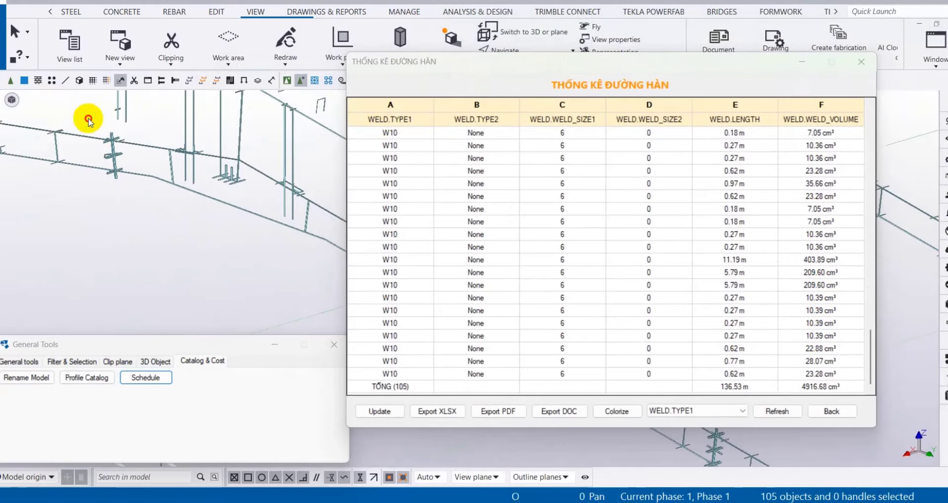
{"action": "left_click_drag", "start_coordinate": [89, 119], "coordinate": [150, 231]}
{"action": "left_click", "coordinate": [395, 412]}
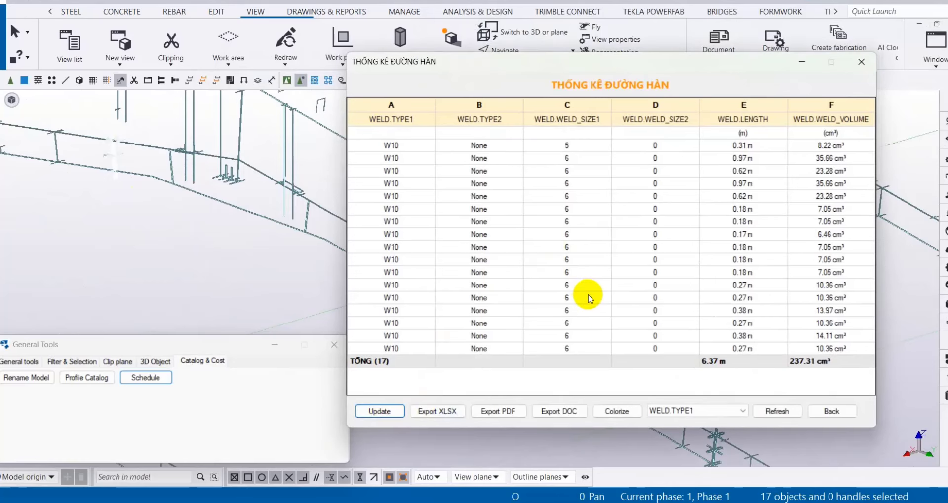
- Remove the WELD.WELD_VOLUME field from the weld schedule and regenerate it
{"action": "left_click", "coordinate": [819, 412]}
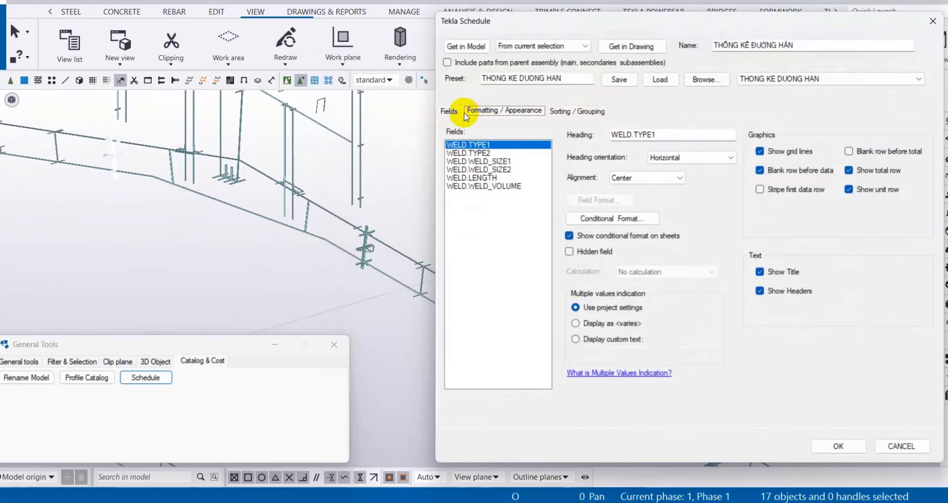
{"action": "left_click", "coordinate": [450, 110]}
{"action": "double_click", "coordinate": [834, 188]}
{"action": "left_click", "coordinate": [839, 446]}
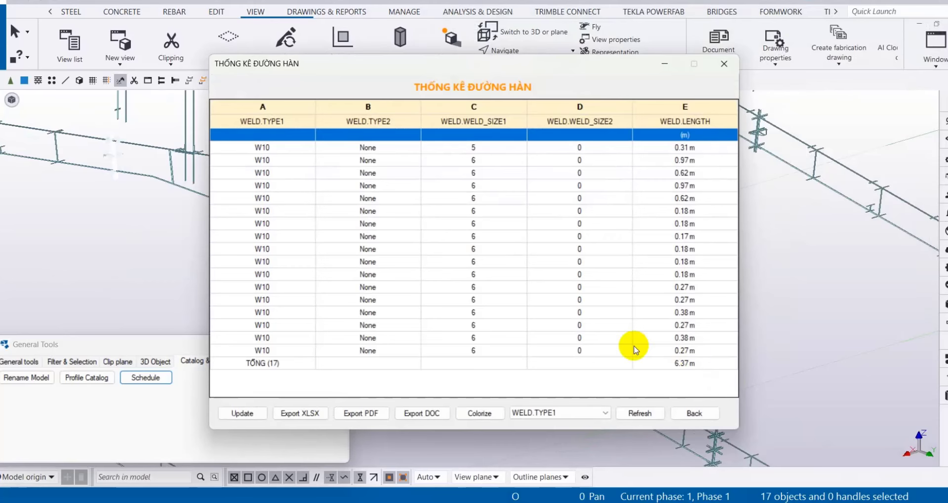
- Move the schedule window aside, select all welds of one whole frame and update the weld schedule
{"action": "scroll", "coordinate": [132, 189], "scroll_direction": "down", "scroll_amount": 3}
{"action": "left_click_drag", "start_coordinate": [339, 68], "coordinate": [560, 28]}
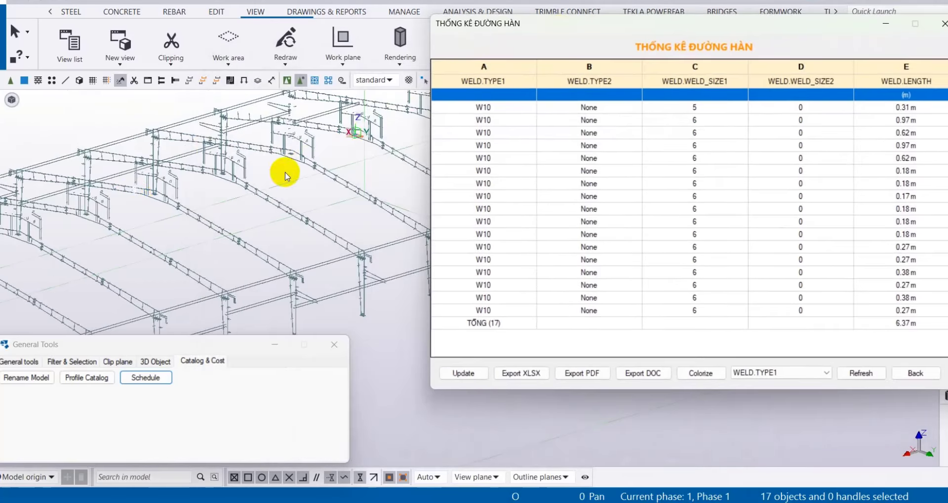
{"action": "middle_click_drag", "start_coordinate": [285, 172], "coordinate": [183, 165], "text": "ctrl"}
{"action": "scroll", "coordinate": [148, 158], "scroll_direction": "down", "scroll_amount": 3}
{"action": "middle_click_drag", "start_coordinate": [112, 148], "coordinate": [88, 144], "text": "ctrl"}
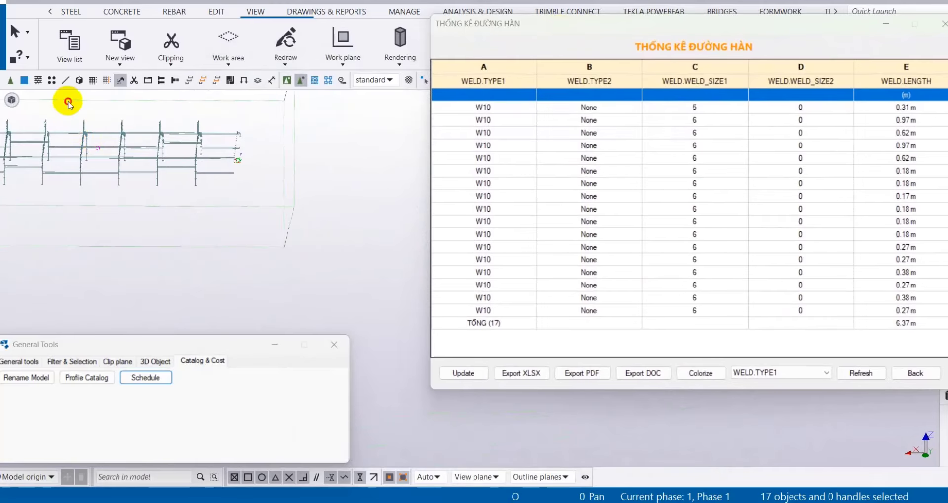
{"action": "left_click_drag", "start_coordinate": [68, 103], "coordinate": [100, 211]}
{"action": "left_click", "coordinate": [462, 374]}
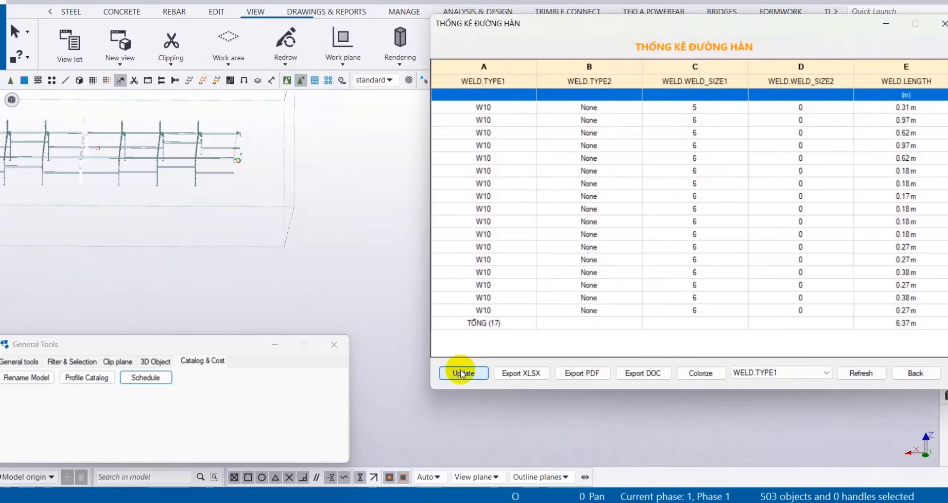
{"action": "left_click_drag", "start_coordinate": [853, 83], "coordinate": [824, 342]}
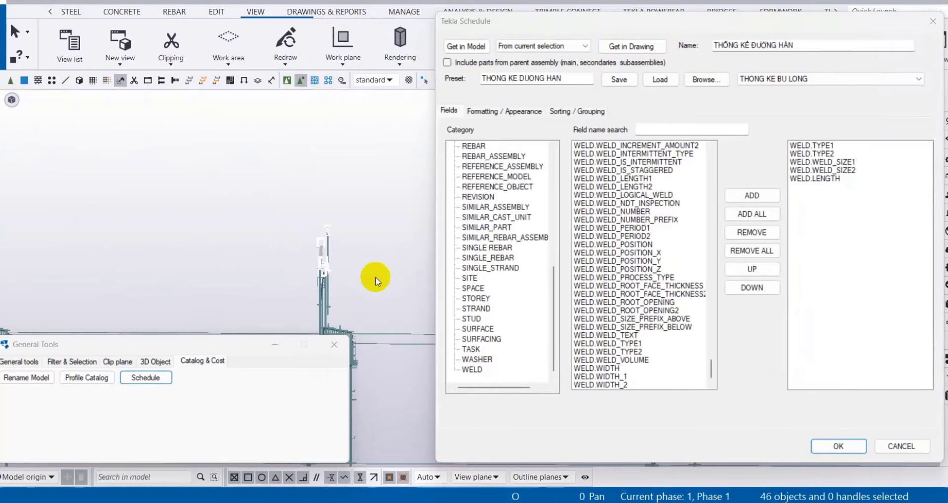
- Regenerate the weld schedule and move its window clear of the selected welds in the model
{"action": "left_click", "coordinate": [815, 452]}
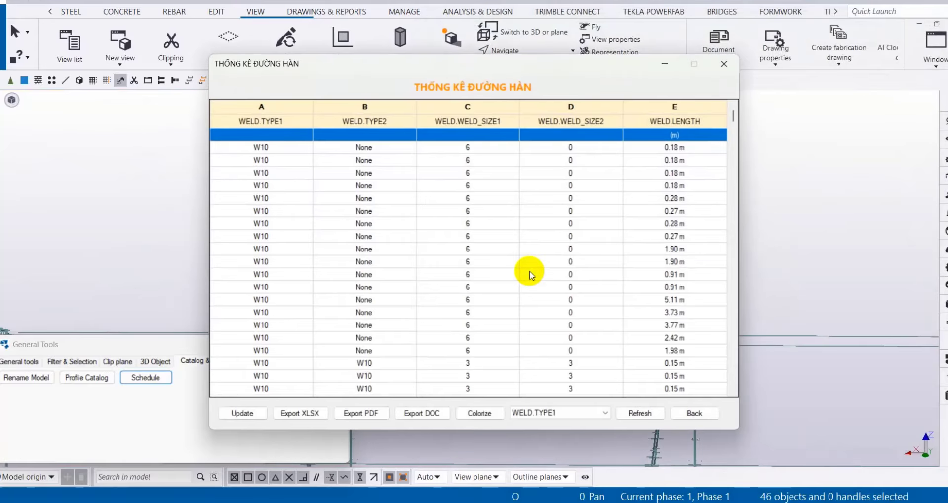
{"action": "left_click_drag", "start_coordinate": [358, 84], "coordinate": [554, 6]}
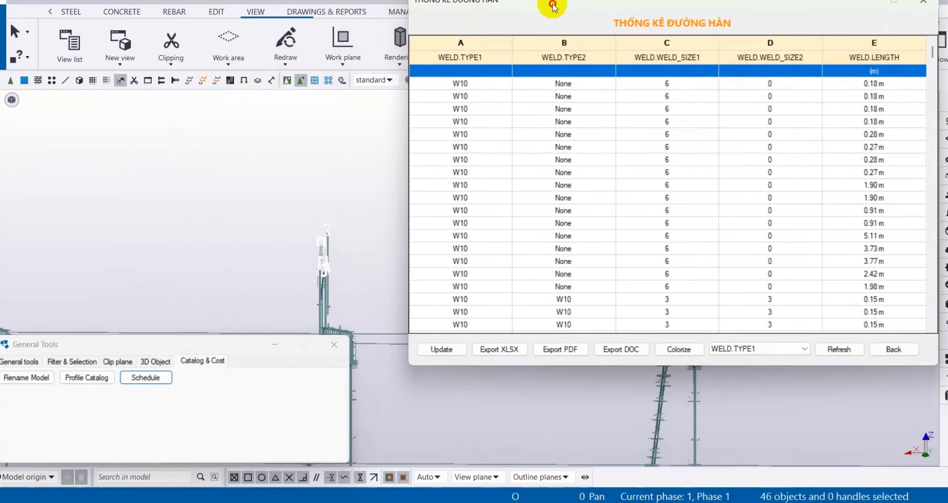
- Select a smaller group of welds at the frame joint and update the weld schedule
{"action": "left_click", "coordinate": [439, 349]}
{"action": "left_click_drag", "start_coordinate": [352, 193], "coordinate": [290, 254]}
{"action": "left_click", "coordinate": [439, 349]}
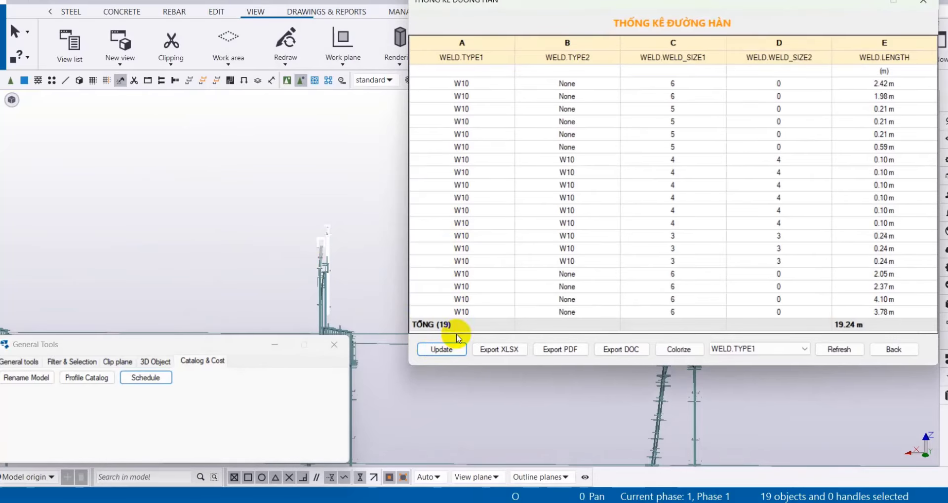
- Display only reinforcing bars in the 3D view and select the footing's rebars
{"action": "left_click", "coordinate": [615, 241]}
{"action": "left_click", "coordinate": [160, 119]}
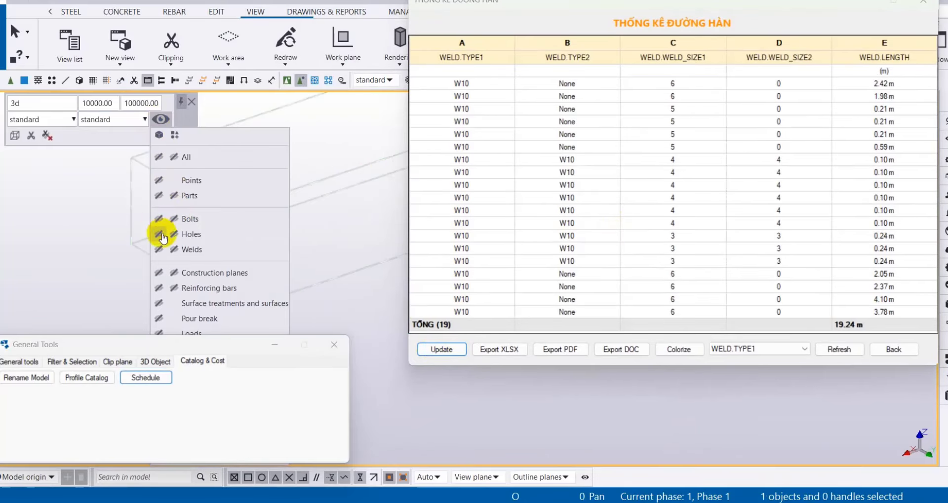
{"action": "left_click", "coordinate": [174, 288]}
{"action": "scroll", "coordinate": [217, 208], "scroll_direction": "down", "scroll_amount": 3}
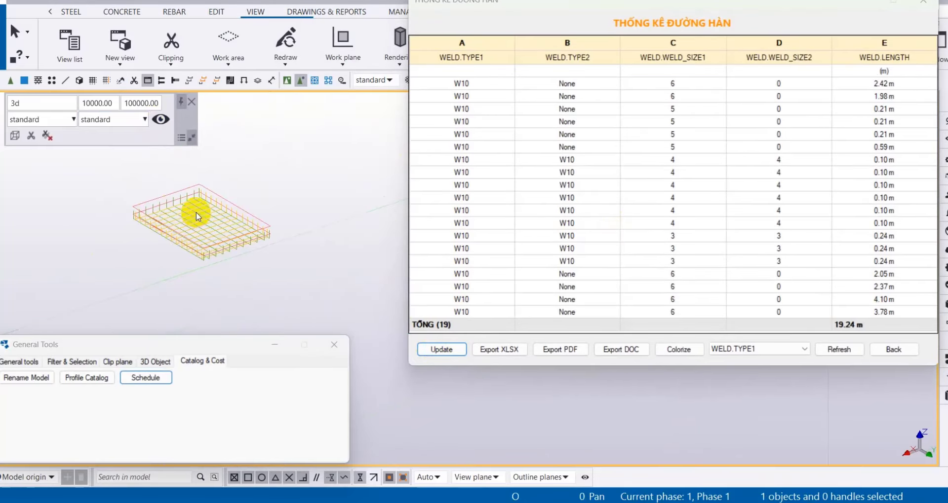
{"action": "left_click", "coordinate": [561, 123]}
- Load the THONG KE COT THEP preset, generate the rebar schedule and move its window aside
{"action": "left_click", "coordinate": [894, 349]}
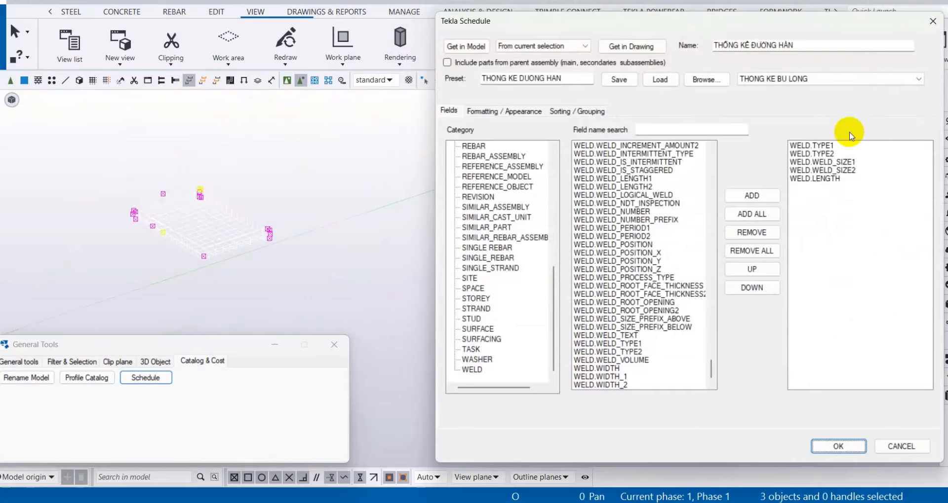
{"action": "left_click", "coordinate": [800, 80]}
{"action": "left_click", "coordinate": [773, 107]}
{"action": "left_click", "coordinate": [660, 80]}
{"action": "key", "text": "Return"}
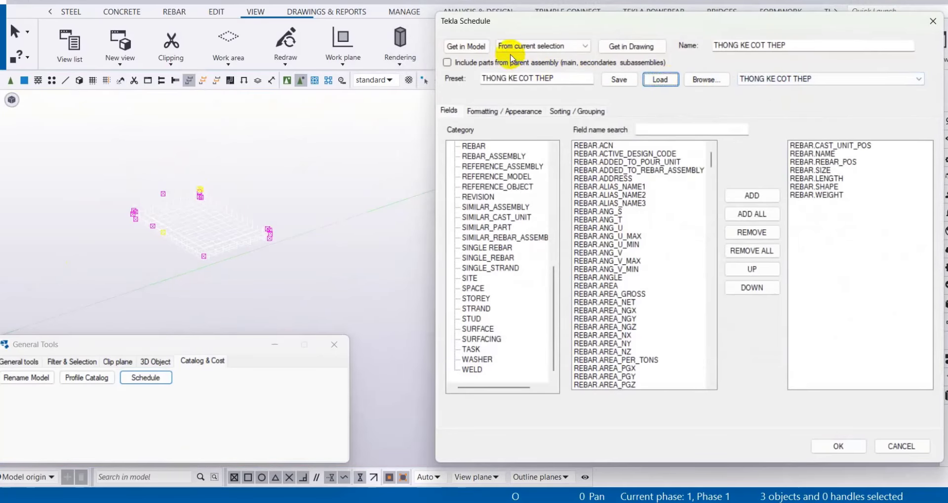
{"action": "left_click", "coordinate": [838, 447]}
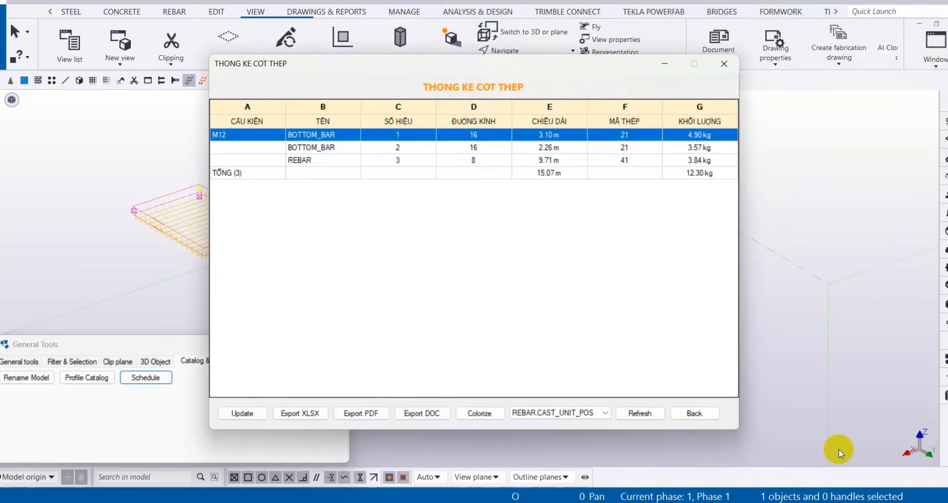
{"action": "left_click_drag", "start_coordinate": [444, 63], "coordinate": [588, 88]}
- Turn parts back on in the 3D view's visibility settings and switch to assembly selection
{"action": "left_click", "coordinate": [156, 98]}
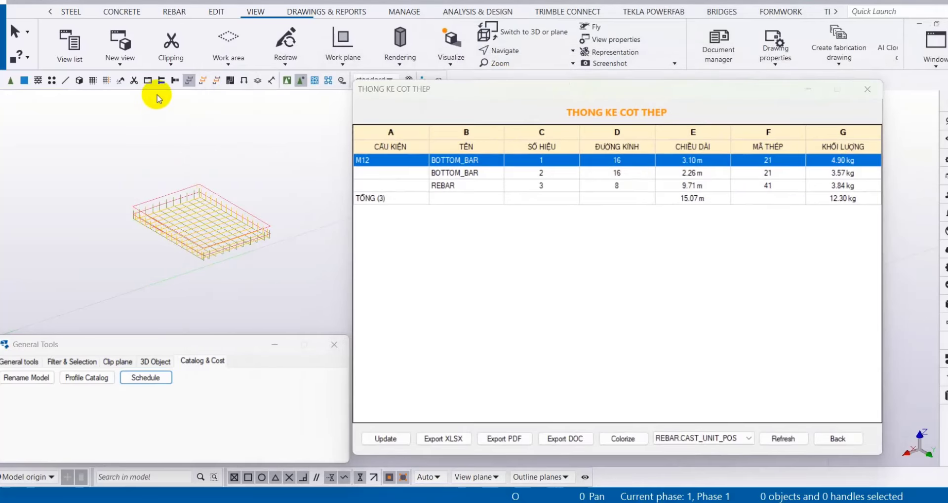
{"action": "left_click", "coordinate": [17, 106]}
{"action": "left_click", "coordinate": [161, 119]}
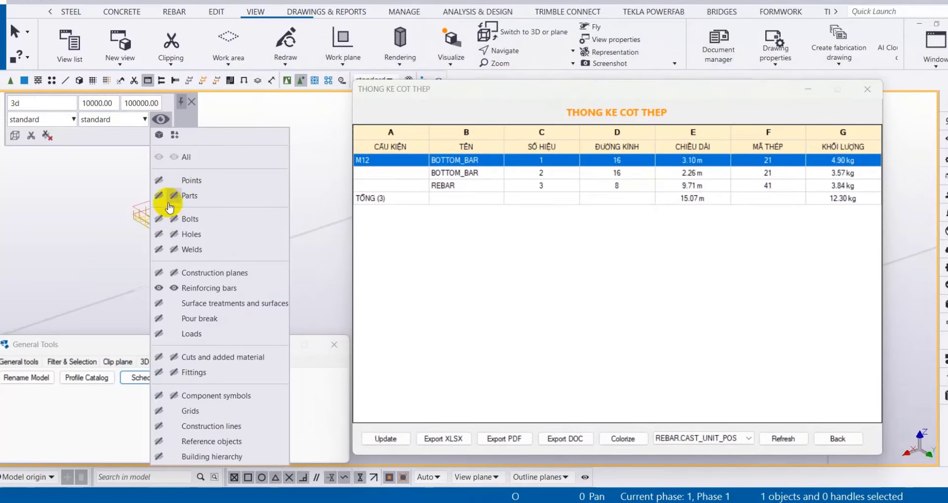
{"action": "left_click", "coordinate": [161, 196]}
{"action": "left_click", "coordinate": [314, 80]}
- Examine one concrete footing and its column as a single assembly in the model
{"action": "scroll", "coordinate": [222, 197], "scroll_direction": "down", "scroll_amount": 5}
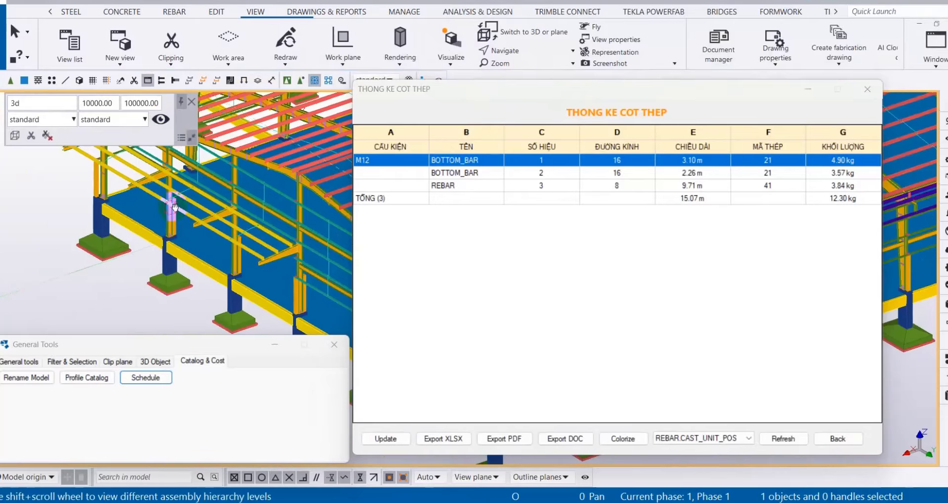
{"action": "middle_click_drag", "start_coordinate": [222, 195], "coordinate": [379, 192], "text": "ctrl"}
{"action": "scroll", "coordinate": [201, 199], "scroll_direction": "up", "scroll_amount": 3}
{"action": "left_click", "coordinate": [197, 197]}
{"action": "scroll", "coordinate": [195, 197], "scroll_direction": "up", "scroll_amount": 2}
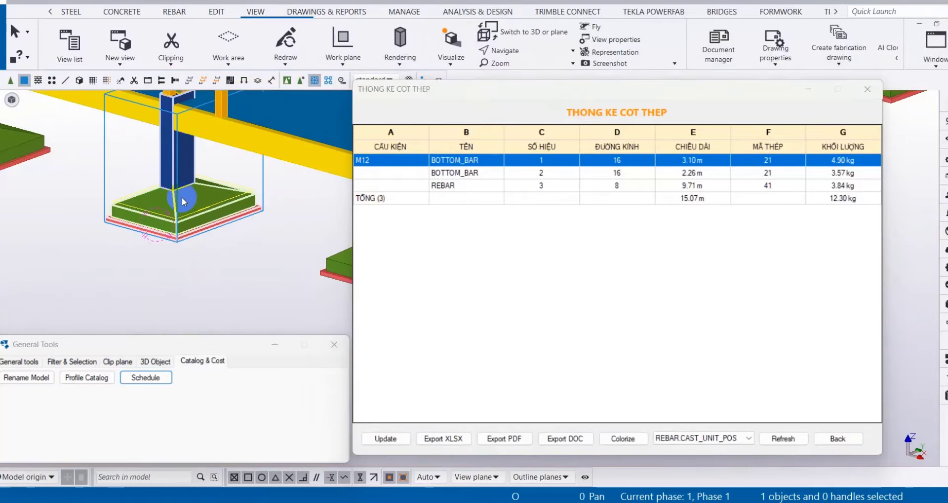
{"action": "left_click", "coordinate": [49, 304]}
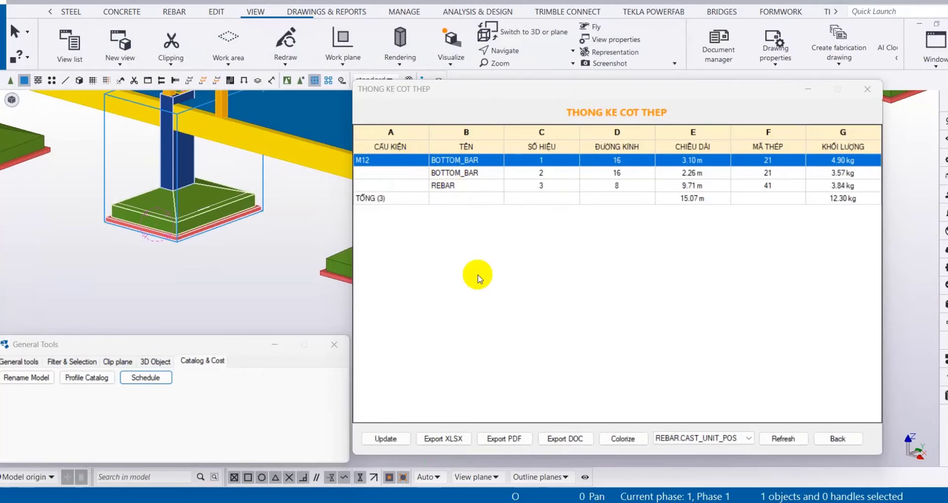
- Select the roof monitor purlins of one bay and generate a part schedule with the THONG KE PART preset
{"action": "left_click", "coordinate": [826, 425]}
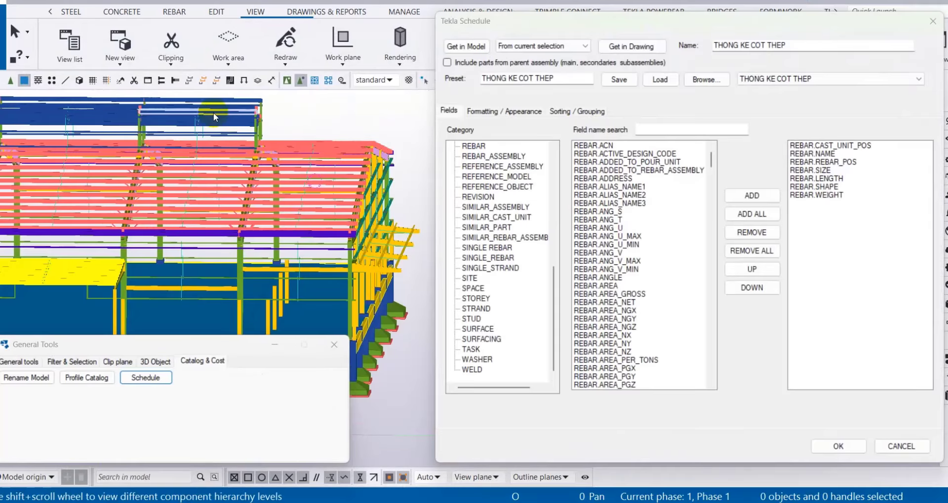
{"action": "left_click_drag", "start_coordinate": [271, 129], "coordinate": [246, 246]}
{"action": "left_click", "coordinate": [748, 79]}
{"action": "left_click", "coordinate": [755, 131]}
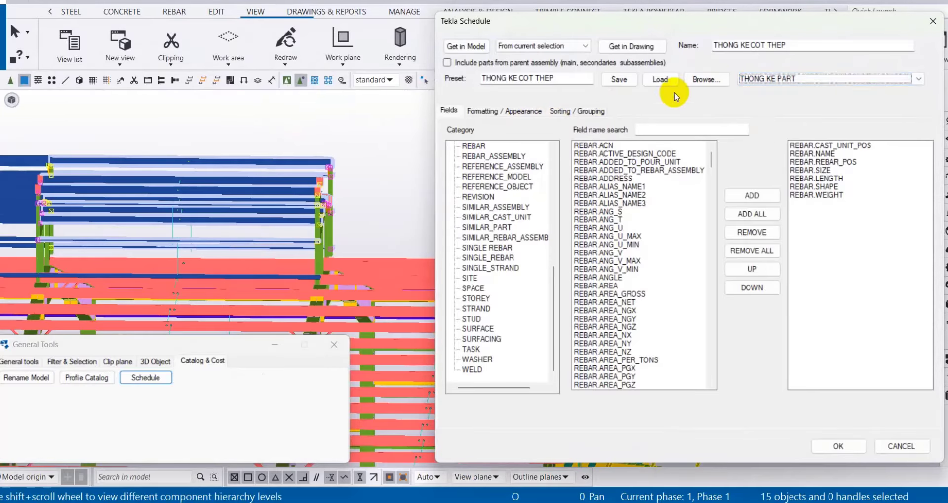
{"action": "left_click", "coordinate": [667, 84]}
{"action": "key", "text": "Return"}
{"action": "left_click", "coordinate": [837, 447]}
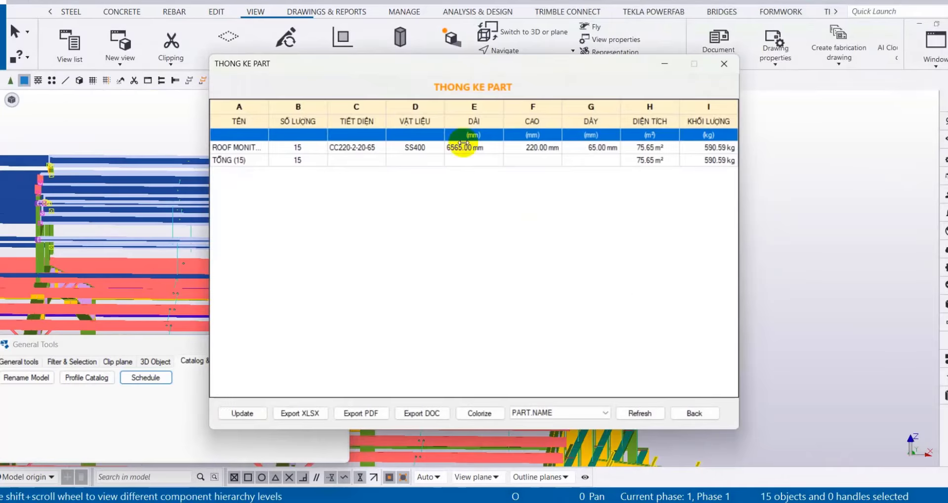
- Fit the TÊN column to its contents and highlight the ROOF MONITOR PURLIN row's parts in the model
{"action": "double_click", "coordinate": [385, 114]}
{"action": "left_click", "coordinate": [403, 157]}
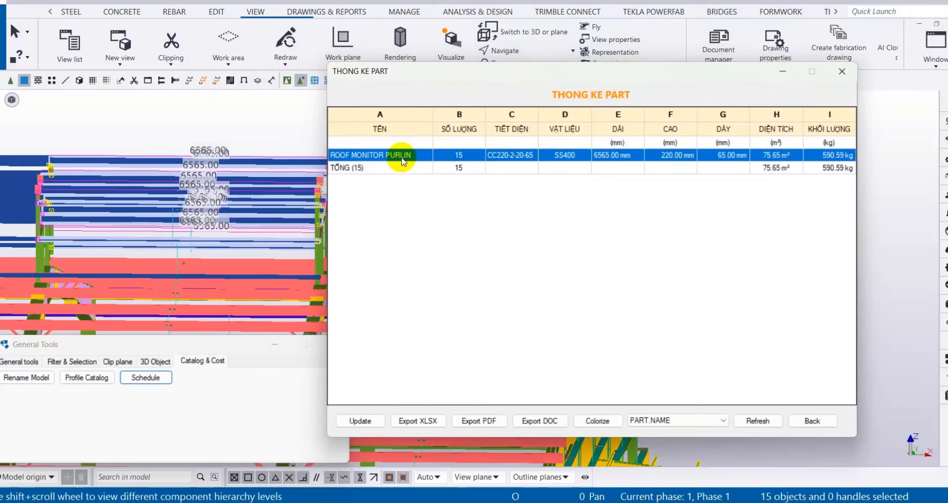
{"action": "scroll", "coordinate": [223, 180], "scroll_direction": "down", "scroll_amount": 5}
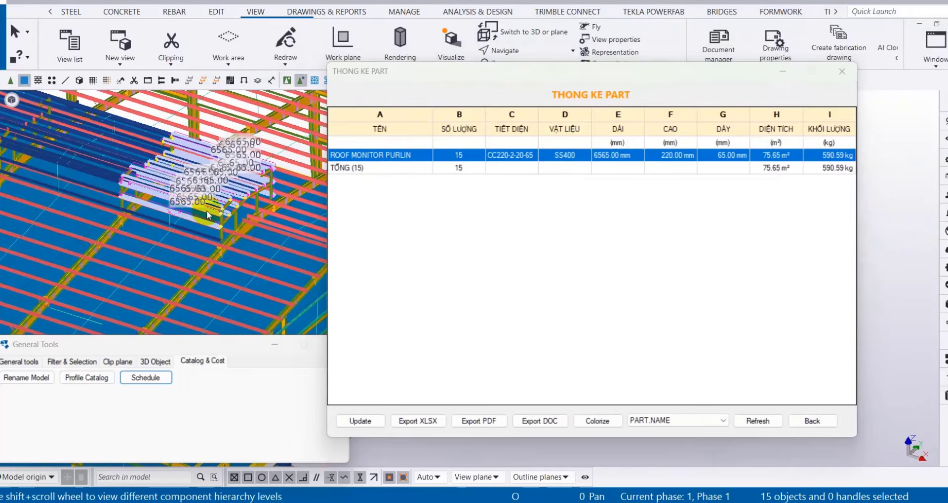
{"action": "left_click", "coordinate": [827, 168]}
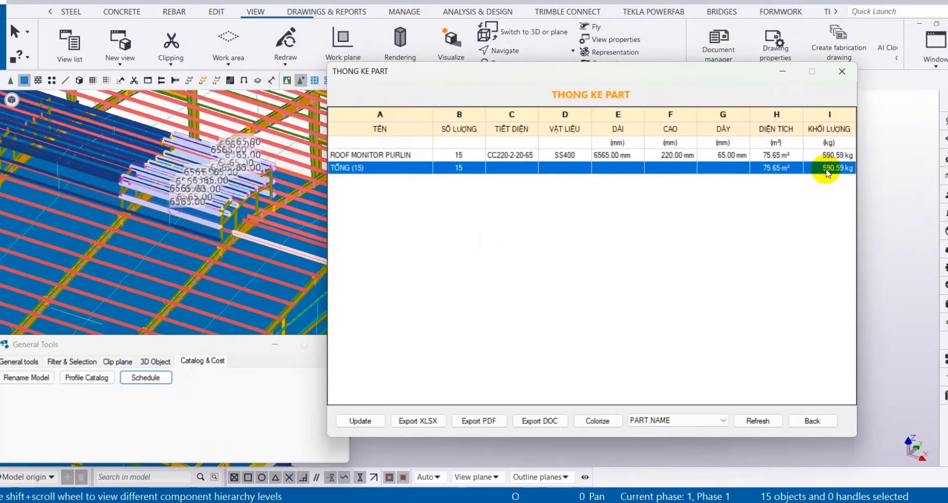
{"action": "left_click", "coordinate": [800, 156]}
- Add more purlins and frame plates to the selection, regenerate the part schedule and fit its TÊN column
{"action": "scroll", "coordinate": [201, 172], "scroll_direction": "up", "scroll_amount": 10}
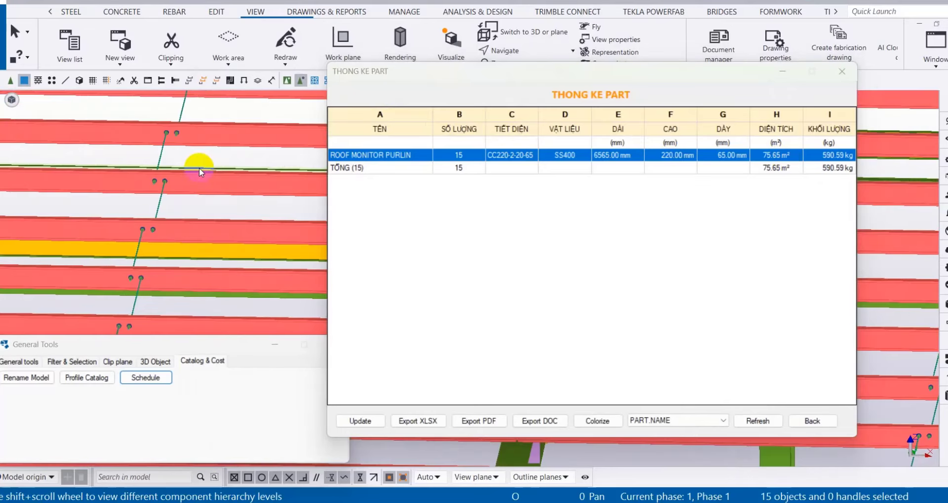
{"action": "left_click_drag", "start_coordinate": [253, 121], "coordinate": [223, 244]}
{"action": "left_click", "coordinate": [820, 421]}
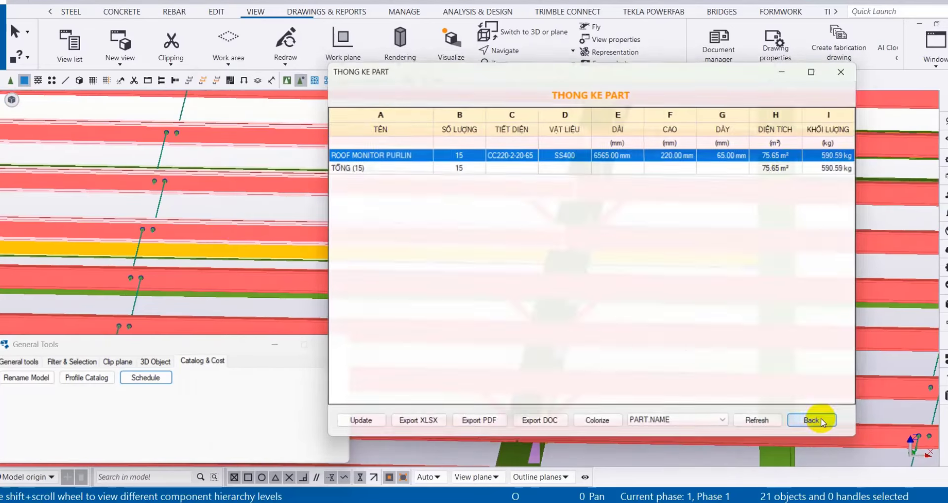
{"action": "left_click", "coordinate": [469, 45]}
{"action": "key", "text": "Return"}
{"action": "left_click", "coordinate": [838, 446]}
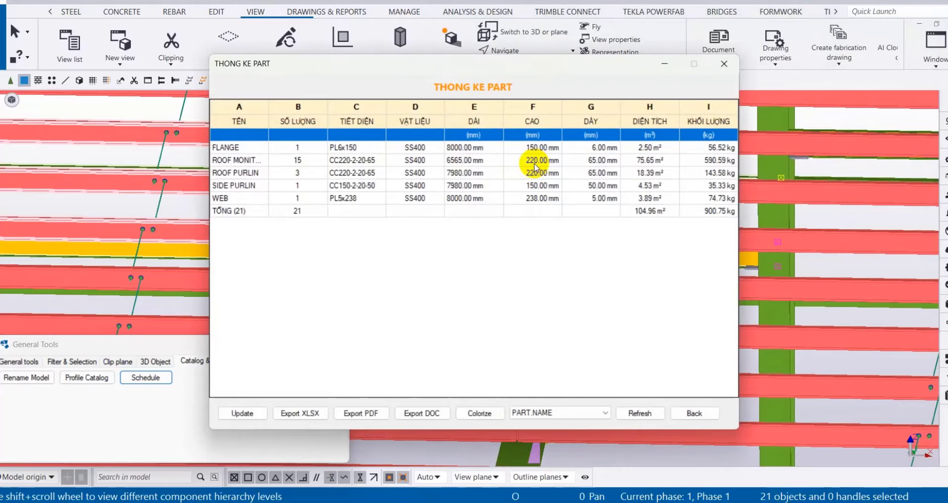
{"action": "double_click", "coordinate": [267, 105]}
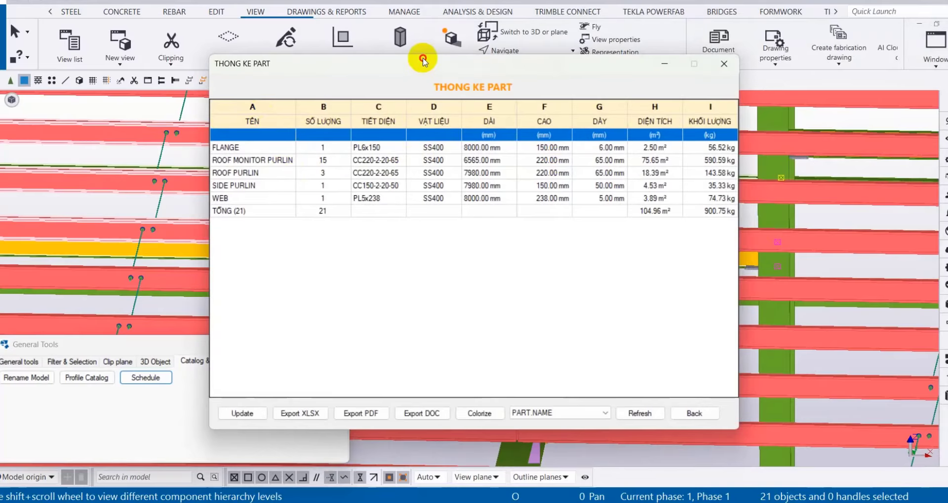
{"action": "left_click_drag", "start_coordinate": [423, 61], "coordinate": [595, 99]}
- Open the assembly drawing with mark C.2 from the document list and close the list
{"action": "left_click", "coordinate": [718, 45]}
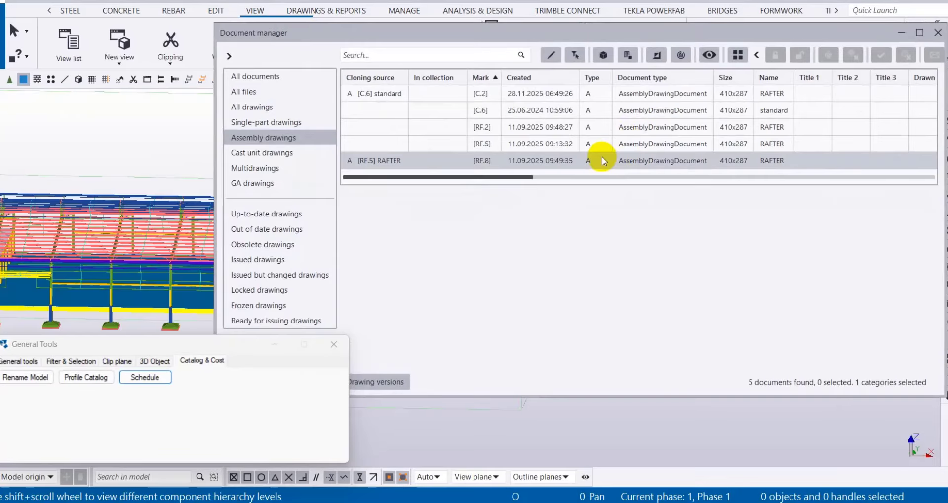
{"action": "left_click", "coordinate": [598, 96]}
{"action": "double_click", "coordinate": [598, 98]}
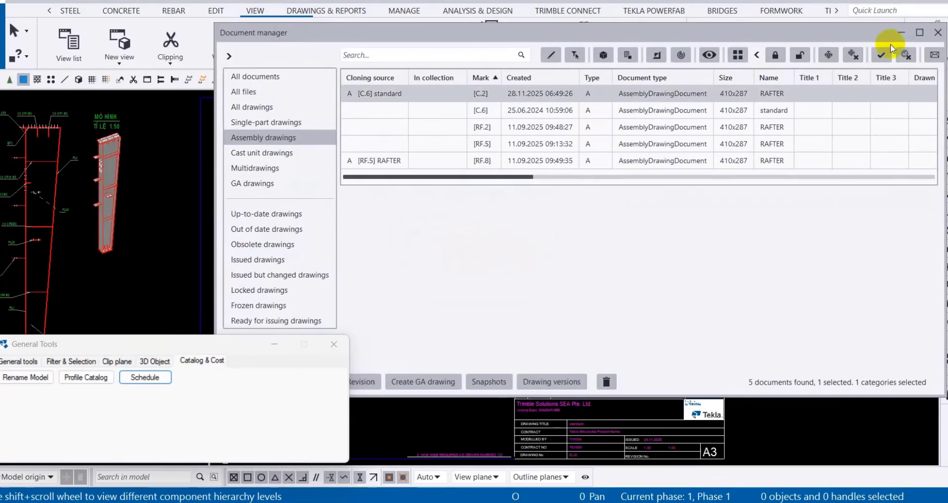
{"action": "left_click", "coordinate": [937, 32]}
- Open the Schedule tool over the drawing and choose the folder that holds the schedule presets
{"action": "left_click", "coordinate": [145, 378]}
{"action": "mouse_move", "coordinate": [454, 25]}
{"action": "left_mouse_down"}
{"action": "mouse_move", "coordinate": [626, 10]}
{"action": "mouse_move", "coordinate": [670, 19]}
{"action": "left_mouse_up"}
{"action": "scroll", "coordinate": [118, 161], "scroll_direction": "up", "scroll_amount": 5}
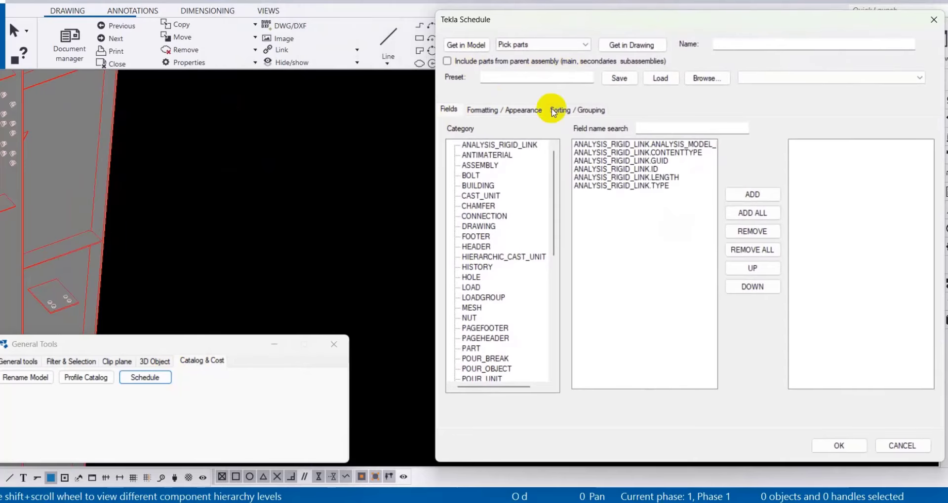
{"action": "left_click", "coordinate": [725, 82]}
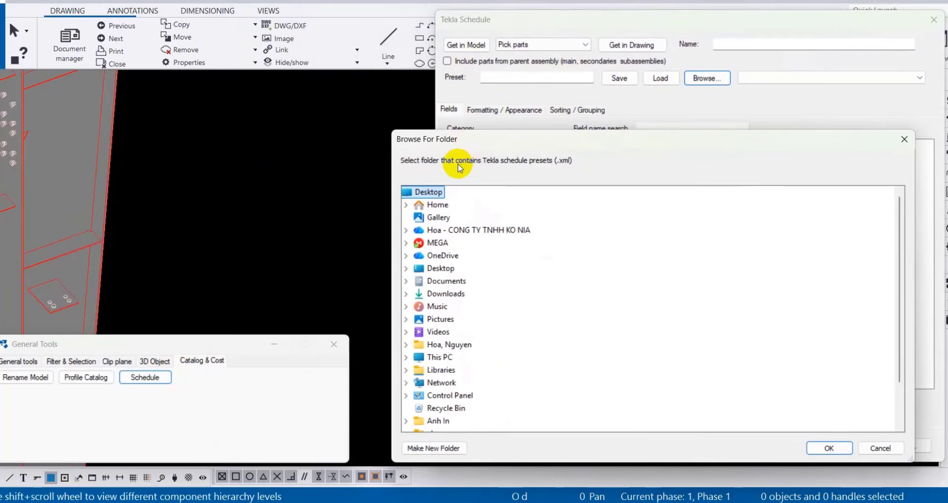
{"action": "left_click", "coordinate": [823, 443]}
- Load the THONG KE PART LIST preset into the new schedule
{"action": "left_click", "coordinate": [783, 79]}
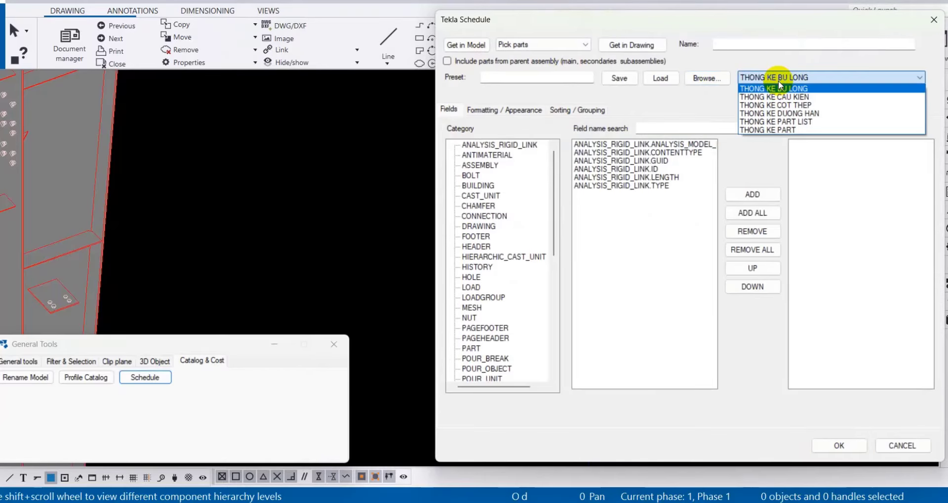
{"action": "left_click", "coordinate": [776, 120]}
{"action": "left_click", "coordinate": [674, 81]}
{"action": "key", "text": "Return"}
- Get a few column parts from the drawing's 3D view, generate the part list and move its window aside
{"action": "scroll", "coordinate": [302, 181], "scroll_direction": "down", "scroll_amount": 3}
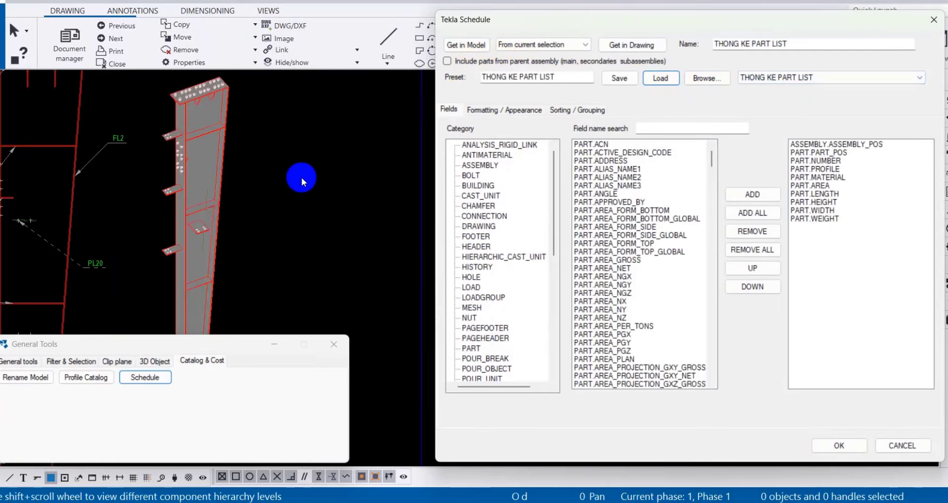
{"action": "left_click", "coordinate": [615, 45]}
{"action": "scroll", "coordinate": [205, 113], "scroll_direction": "up", "scroll_amount": 3}
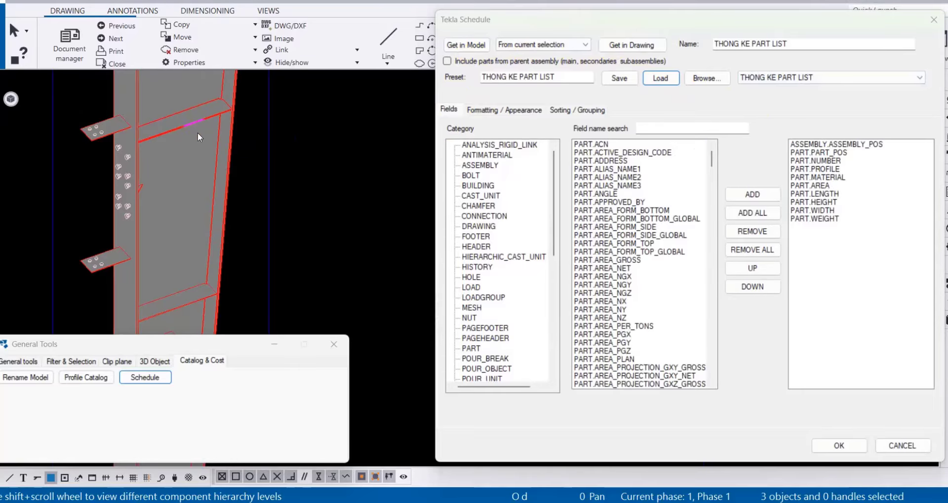
{"action": "left_click", "coordinate": [632, 45]}
{"action": "key", "text": "Return"}
{"action": "left_click", "coordinate": [839, 446]}
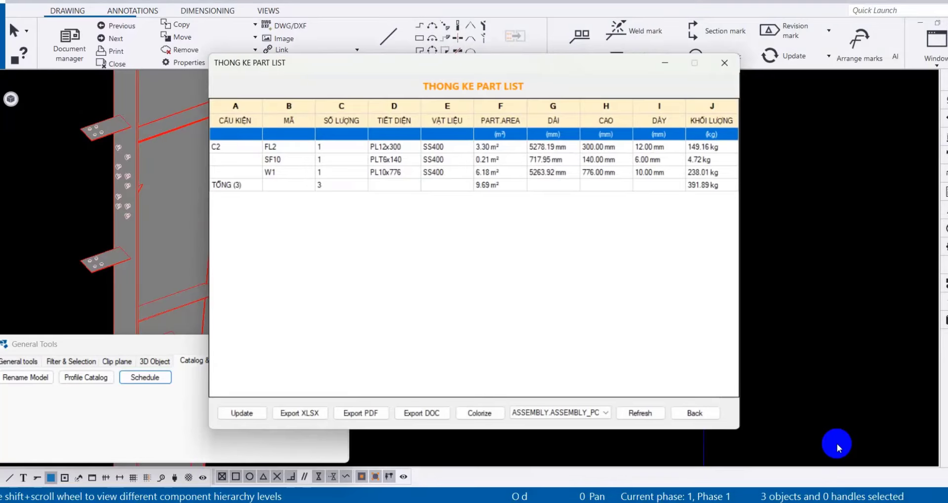
{"action": "left_click_drag", "start_coordinate": [592, 63], "coordinate": [773, 44]}
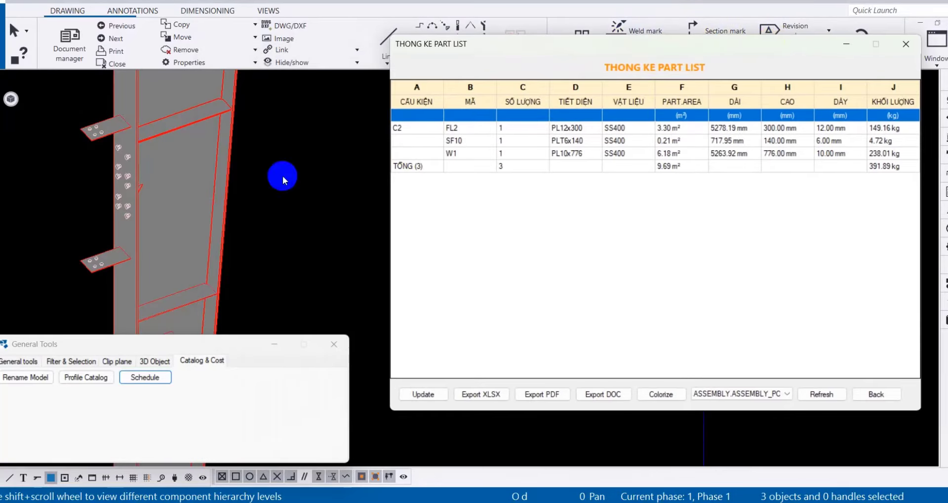
- Update the part list from all parts in the drawing's 3D view and compare it with the drawing's part table
{"action": "scroll", "coordinate": [281, 173], "scroll_direction": "down", "scroll_amount": 3}
{"action": "left_click", "coordinate": [244, 249]}
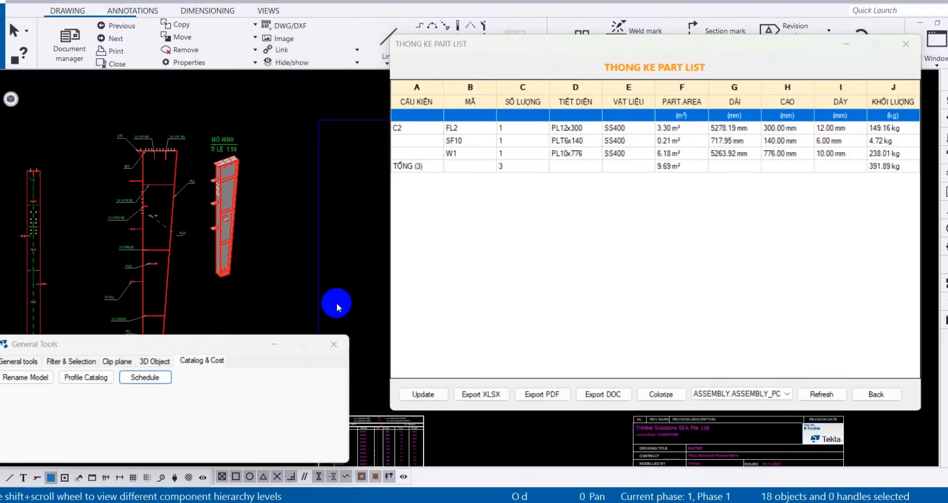
{"action": "left_click", "coordinate": [423, 394]}
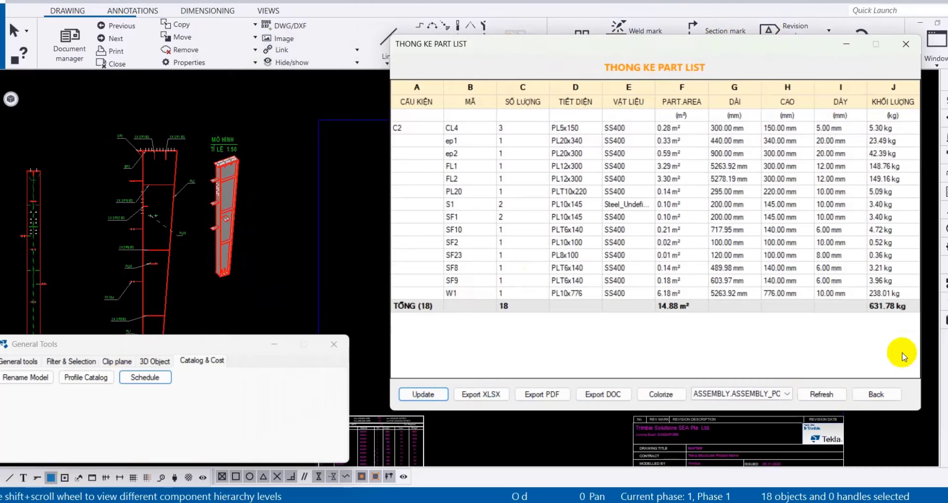
{"action": "middle_click_drag", "start_coordinate": [360, 366], "coordinate": [268, 107]}
{"action": "scroll", "coordinate": [318, 229], "scroll_direction": "up", "scroll_amount": 5}
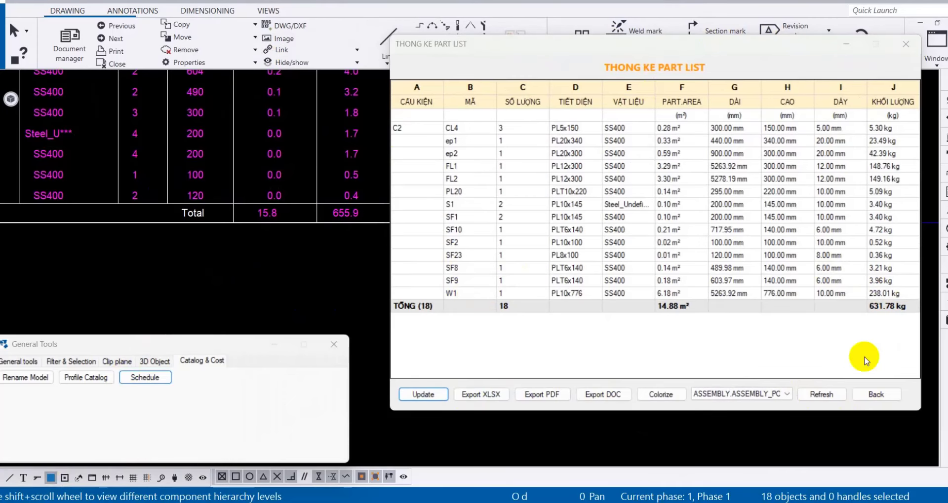
- Regenerate the part list from one column part with parent assembly parts included, and compare it with the drawing's part table
{"action": "left_click", "coordinate": [875, 394]}
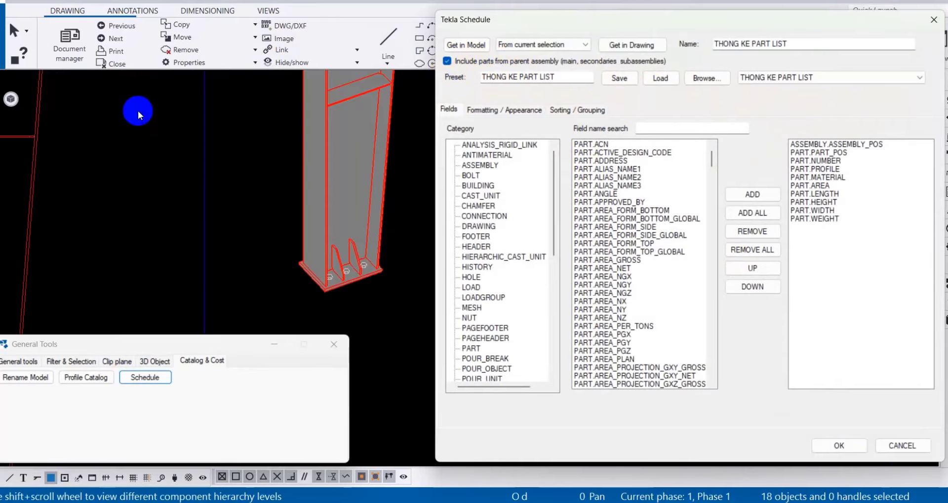
{"action": "left_click", "coordinate": [294, 181]}
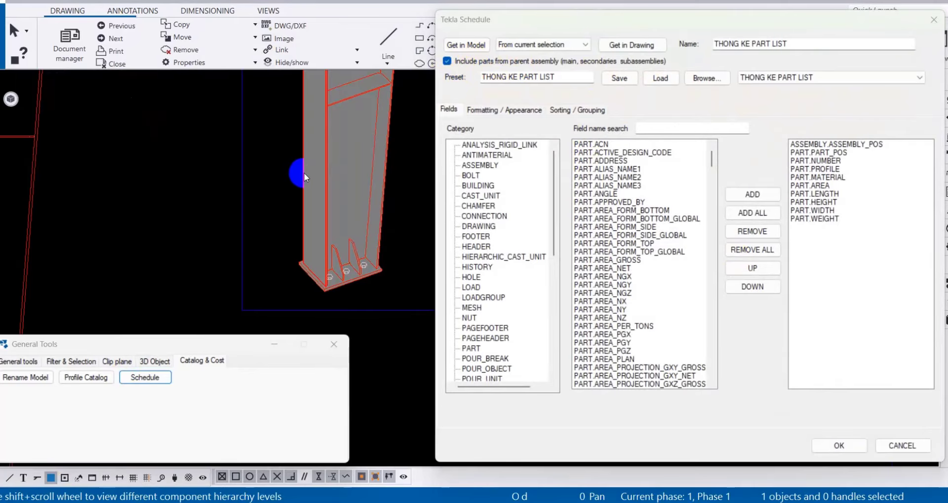
{"action": "left_click", "coordinate": [608, 59]}
{"action": "key", "text": "Return"}
{"action": "left_click", "coordinate": [839, 446]}
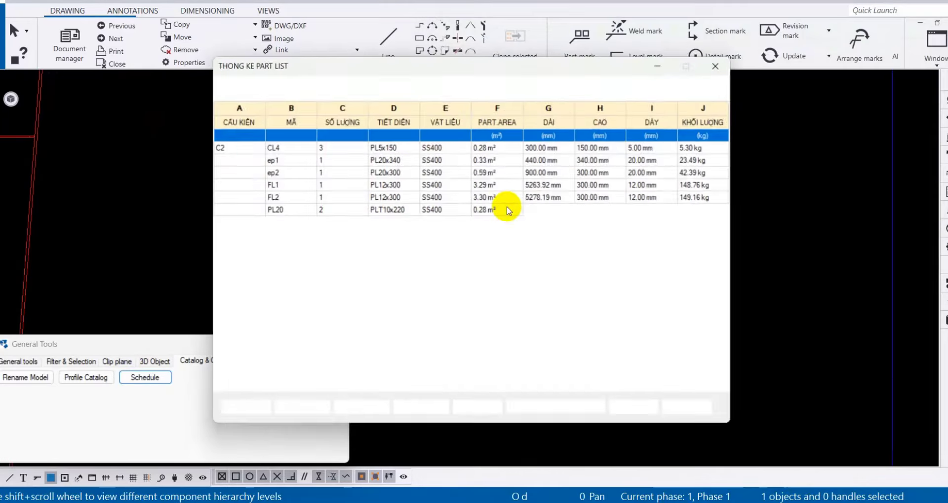
{"action": "left_click_drag", "start_coordinate": [400, 67], "coordinate": [607, 90]}
{"action": "scroll", "coordinate": [269, 241], "scroll_direction": "up", "scroll_amount": 5}
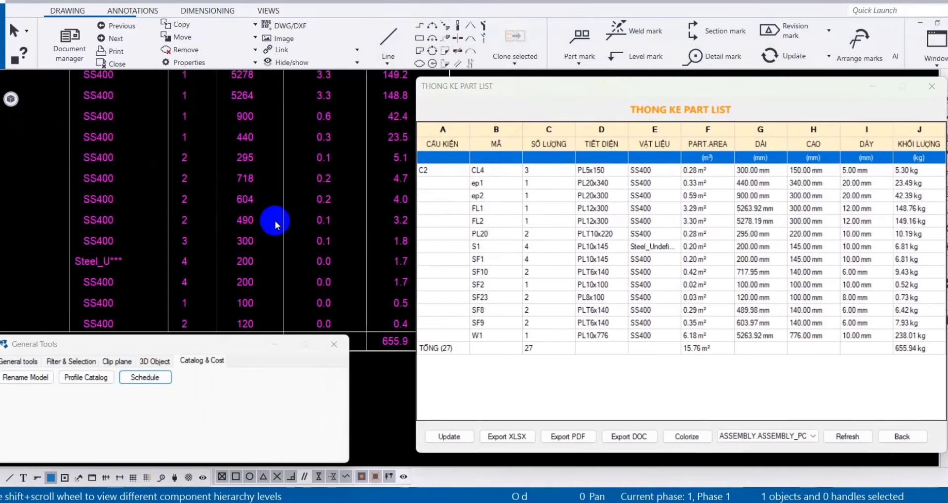